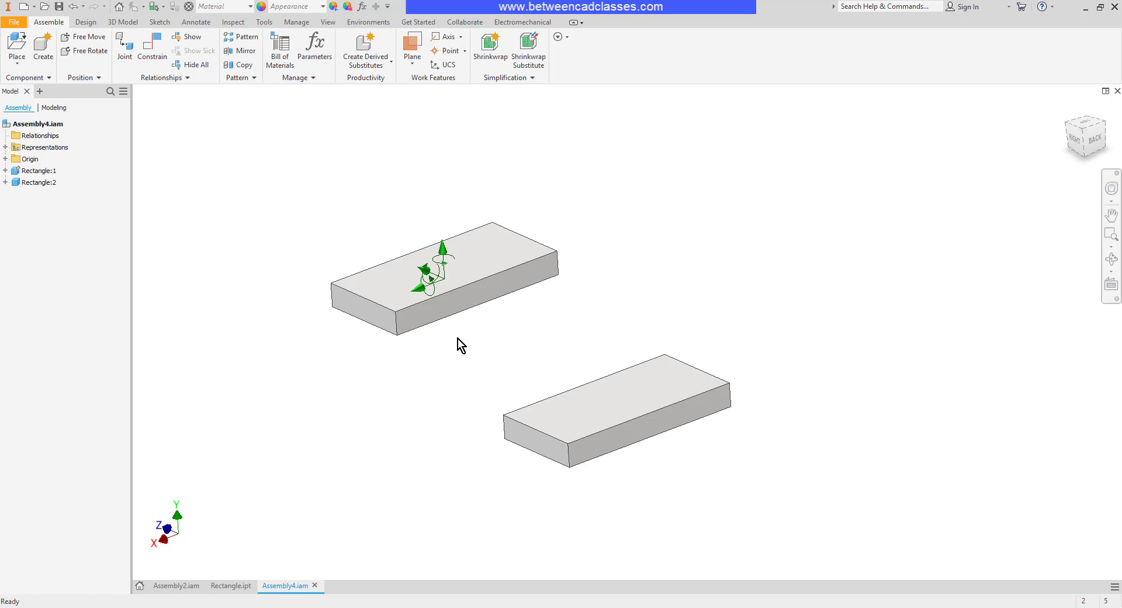
Step: Mate an edge of the lower block to an edge of the upper block
{"action": "left_click", "coordinate": [150, 57]}
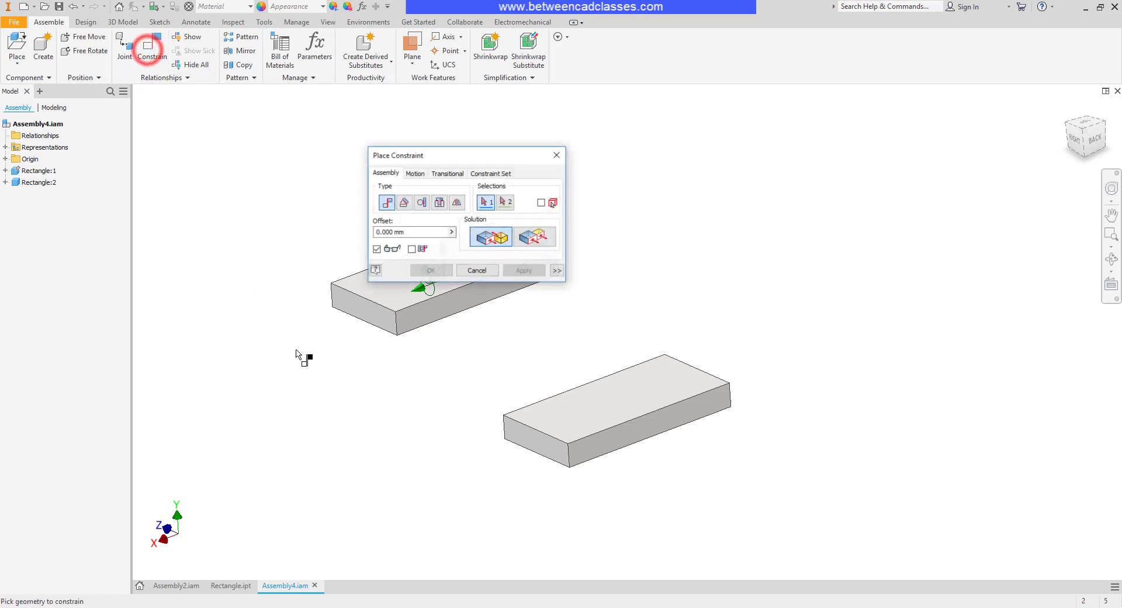
{"action": "left_click", "coordinate": [534, 431]}
{"action": "left_click", "coordinate": [370, 325]}
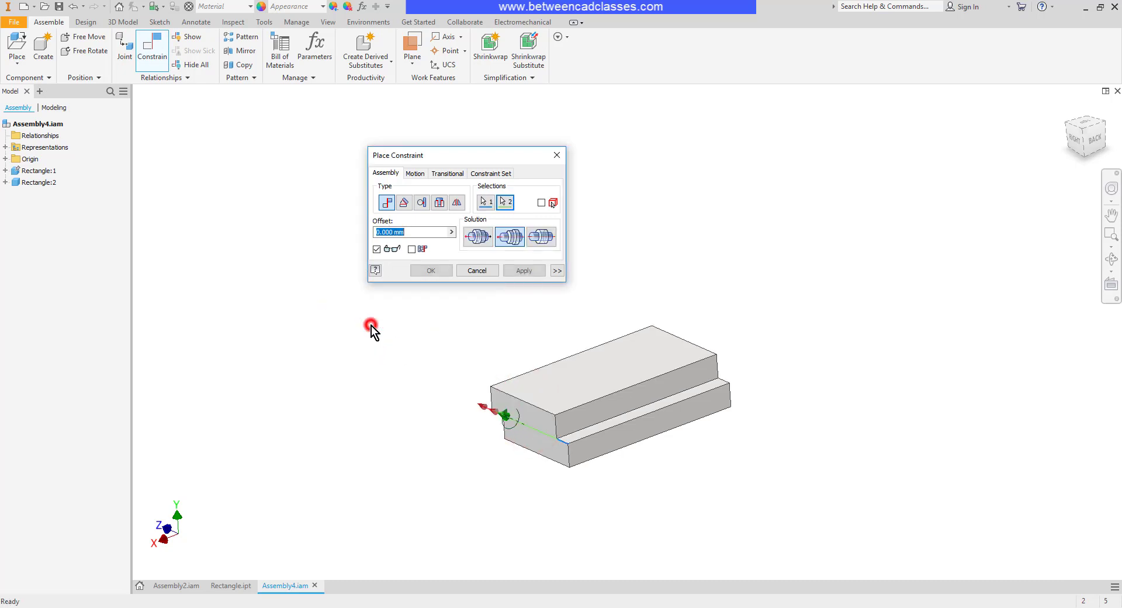
{"action": "left_click", "coordinate": [533, 271]}
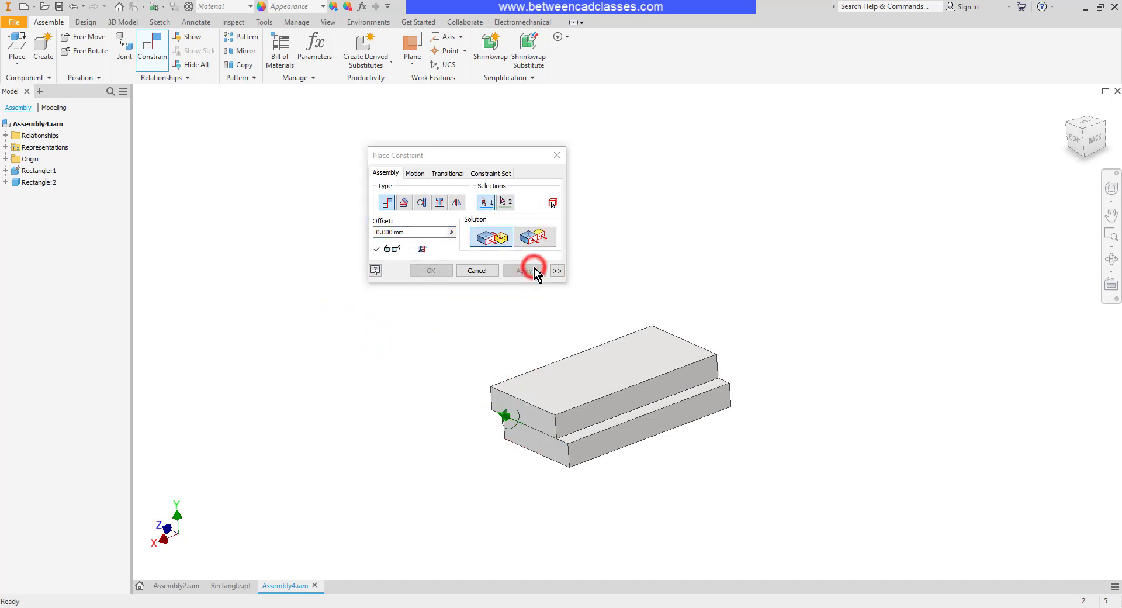
Step: Add a flush constraint between the two blocks' matching side faces
{"action": "left_click", "coordinate": [538, 238]}
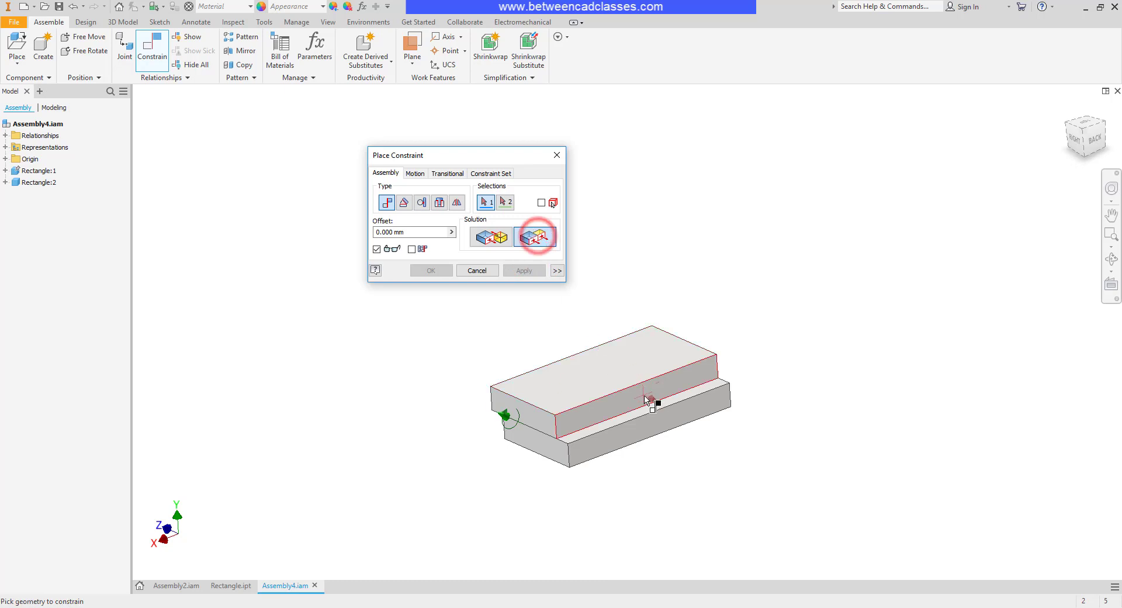
{"action": "left_click", "coordinate": [643, 397]}
{"action": "left_click", "coordinate": [648, 430]}
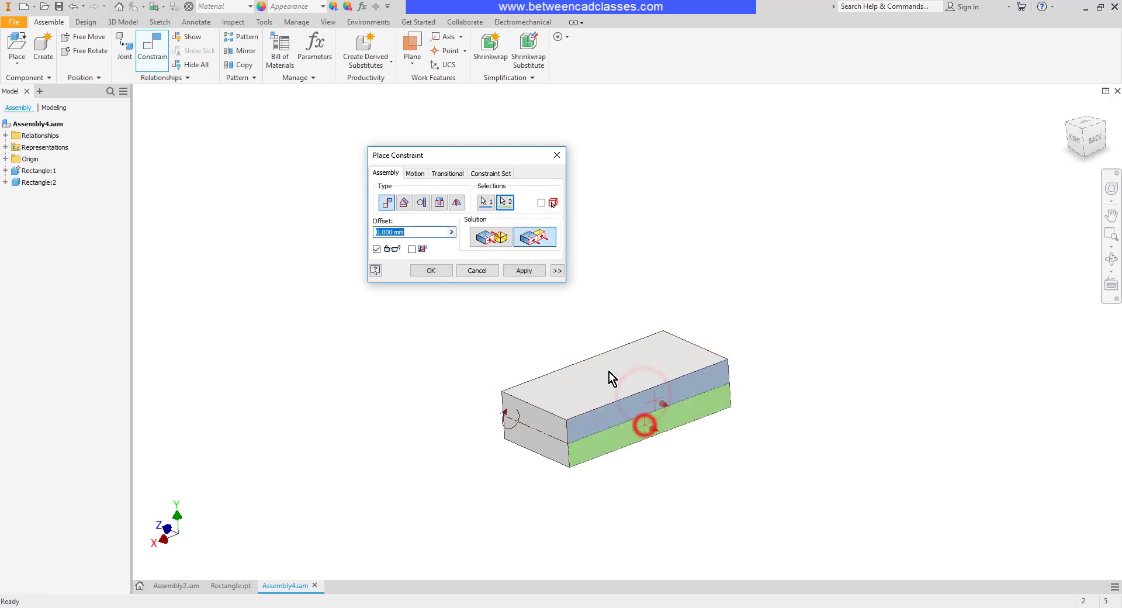
{"action": "left_click", "coordinate": [530, 270]}
{"action": "left_click", "coordinate": [476, 270]}
Step: Drag the upper block to tilt it open about the shared edge
{"action": "left_click", "coordinate": [629, 240]}
{"action": "mouse_move", "coordinate": [664, 353]}
{"action": "left_mouse_down"}
{"action": "mouse_move", "coordinate": [697, 314]}
{"action": "mouse_move", "coordinate": [604, 268]}
{"action": "mouse_move", "coordinate": [483, 296]}
{"action": "mouse_move", "coordinate": [709, 321]}
{"action": "mouse_move", "coordinate": [617, 304]}
{"action": "mouse_move", "coordinate": [532, 321]}
{"action": "mouse_move", "coordinate": [639, 300]}
{"action": "mouse_move", "coordinate": [612, 302]}
{"action": "mouse_move", "coordinate": [666, 305]}
{"action": "mouse_move", "coordinate": [709, 331]}
{"action": "mouse_move", "coordinate": [614, 298]}
{"action": "mouse_move", "coordinate": [671, 296]}
{"action": "mouse_move", "coordinate": [630, 290]}
{"action": "left_mouse_up"}
{"action": "left_click", "coordinate": [797, 258]}
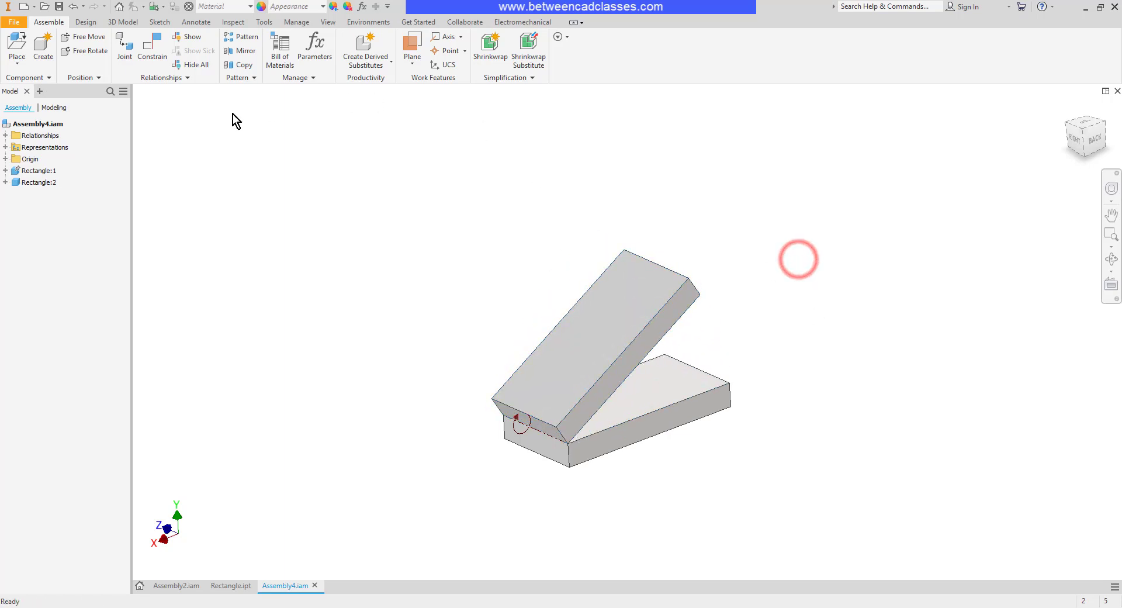
Step: Start an Explicit Reference Vector angle constraint, picking the lower top face and the upper block face
{"action": "left_click", "coordinate": [156, 51]}
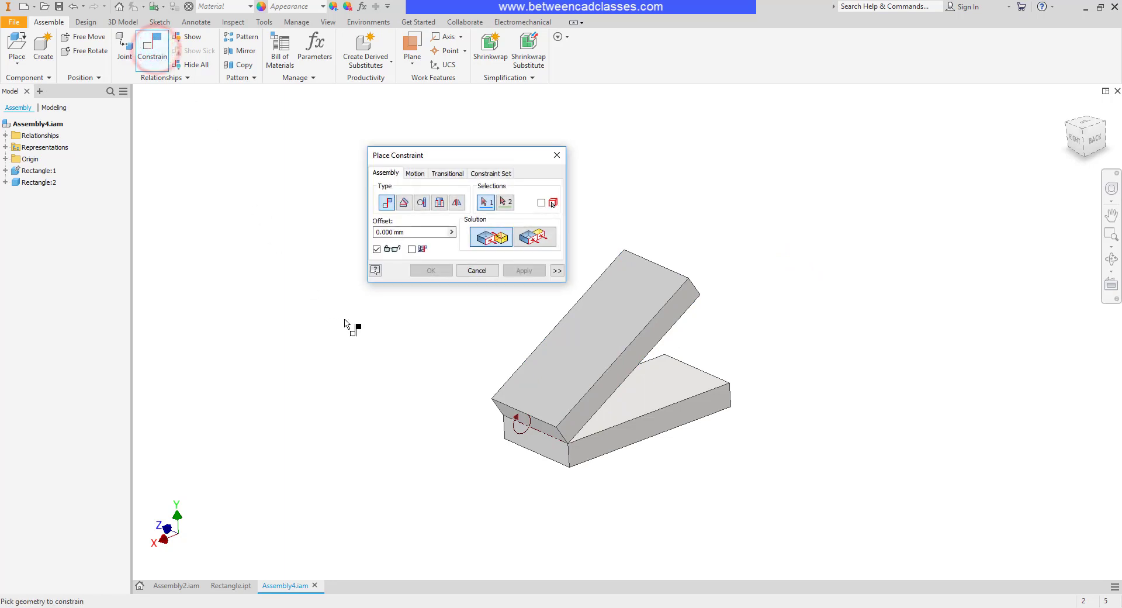
{"action": "left_click", "coordinate": [402, 207]}
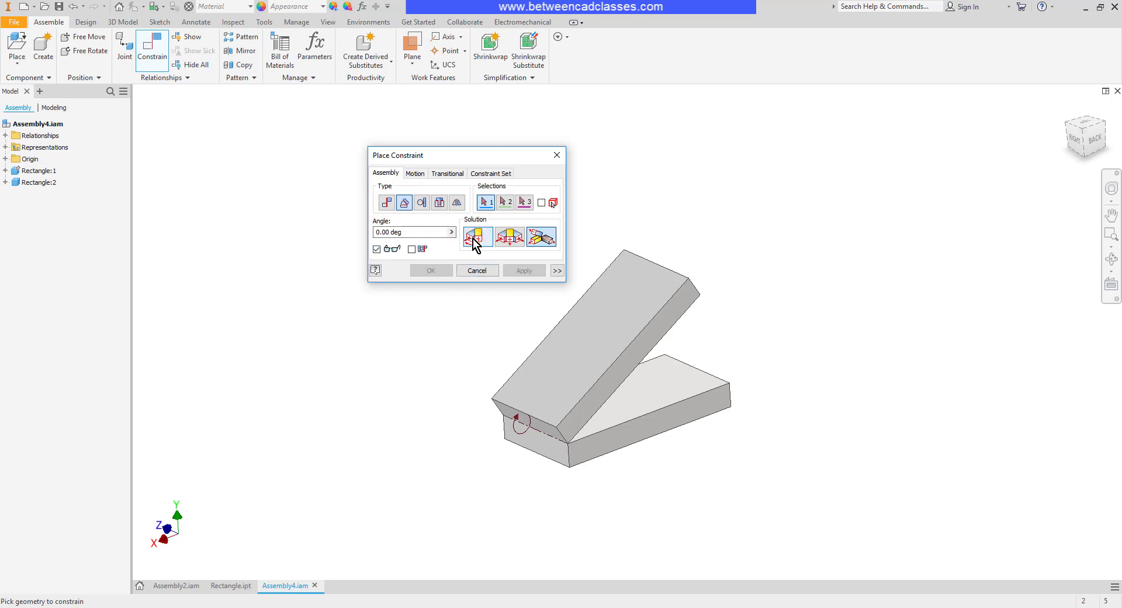
{"action": "left_click", "coordinate": [543, 243]}
{"action": "left_click", "coordinate": [677, 382]}
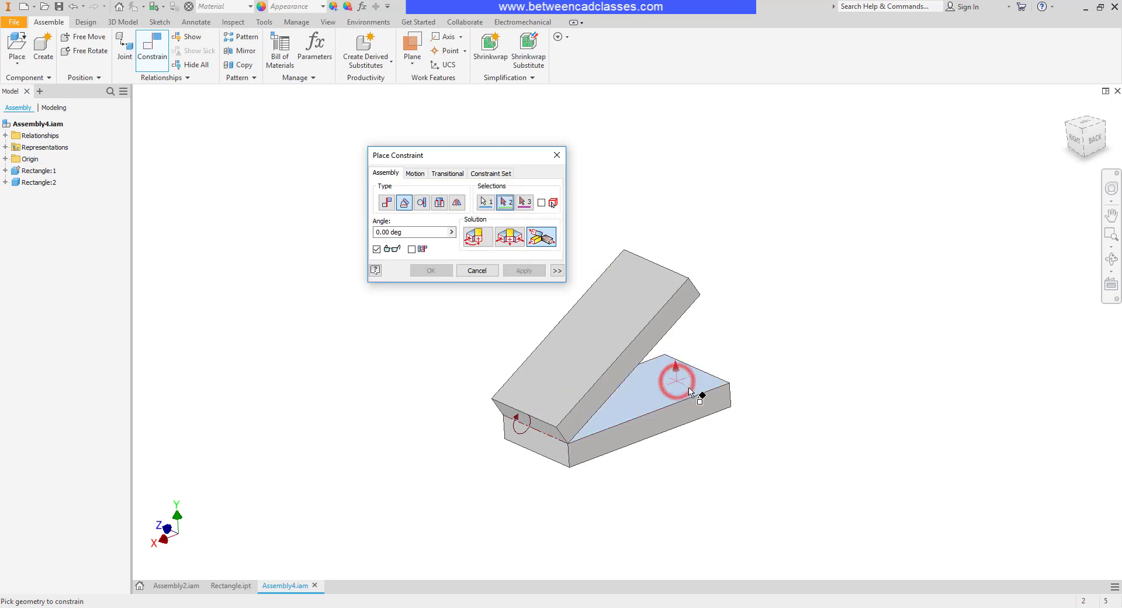
{"action": "middle_click_drag", "start_coordinate": [893, 392], "coordinate": [815, 370], "text": "shift"}
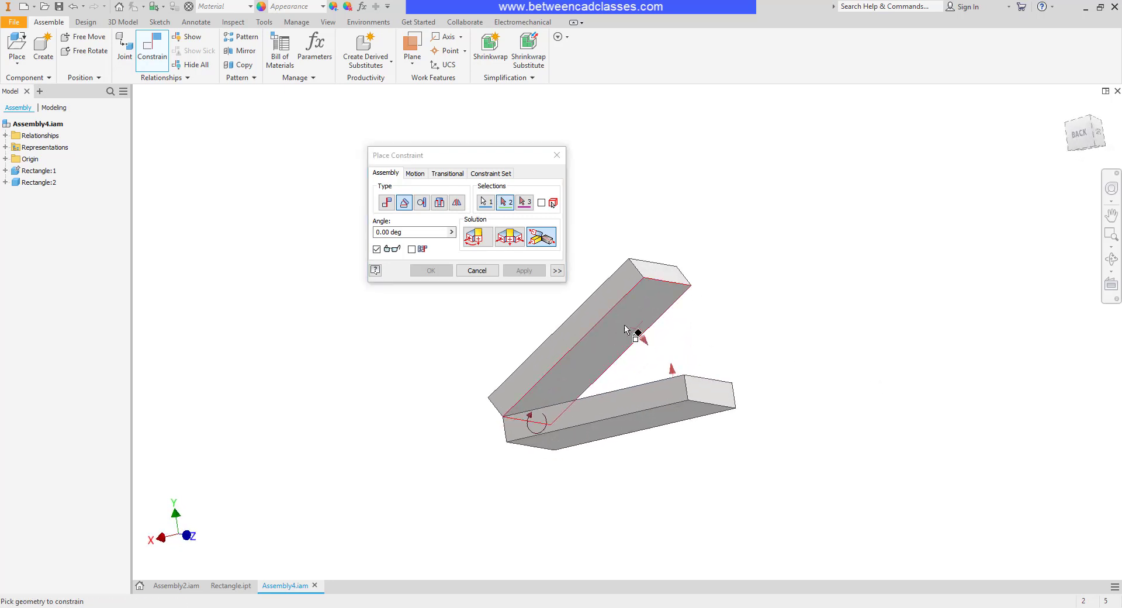
{"action": "left_click", "coordinate": [631, 325]}
{"action": "middle_click_drag", "start_coordinate": [744, 359], "coordinate": [859, 373], "text": "shift"}
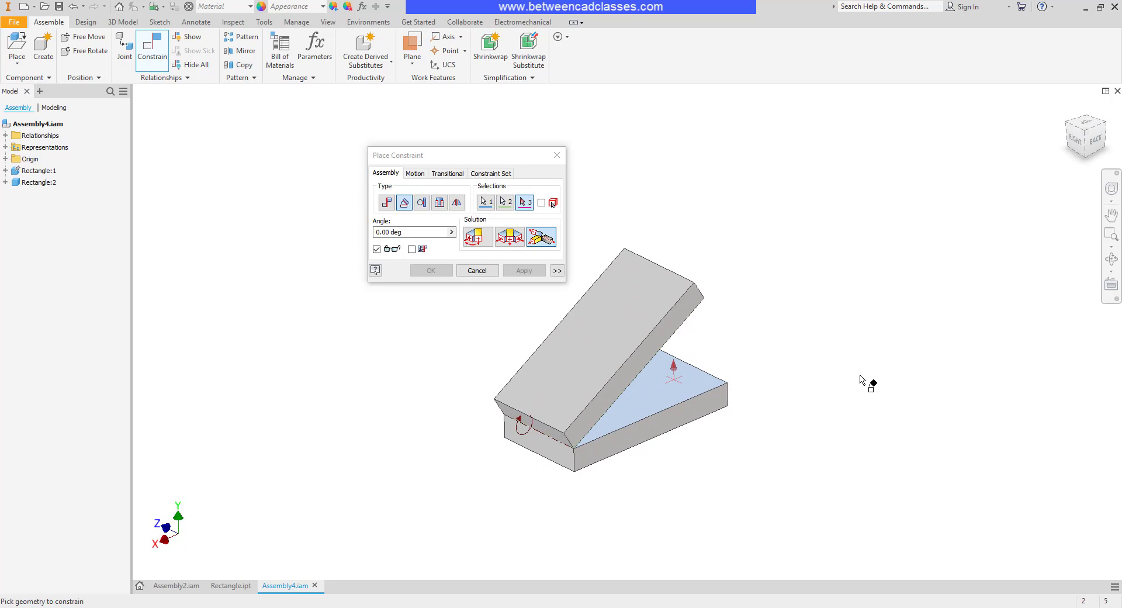
Step: Use the lower block edge as reference and apply the angle at 150 degrees
{"action": "left_click", "coordinate": [555, 442]}
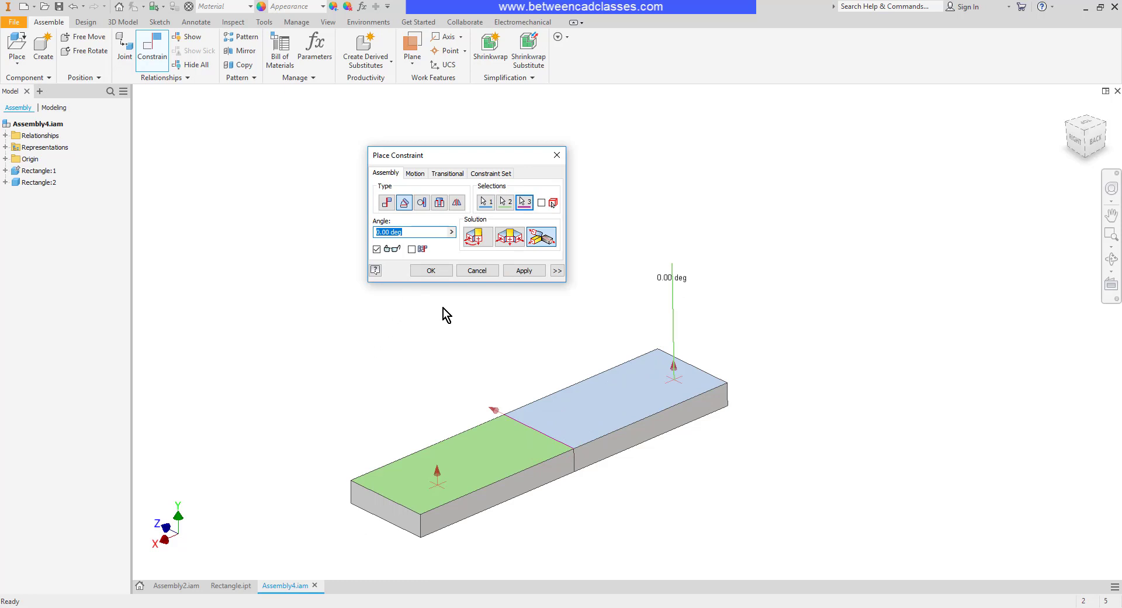
{"action": "type", "text": "30"}
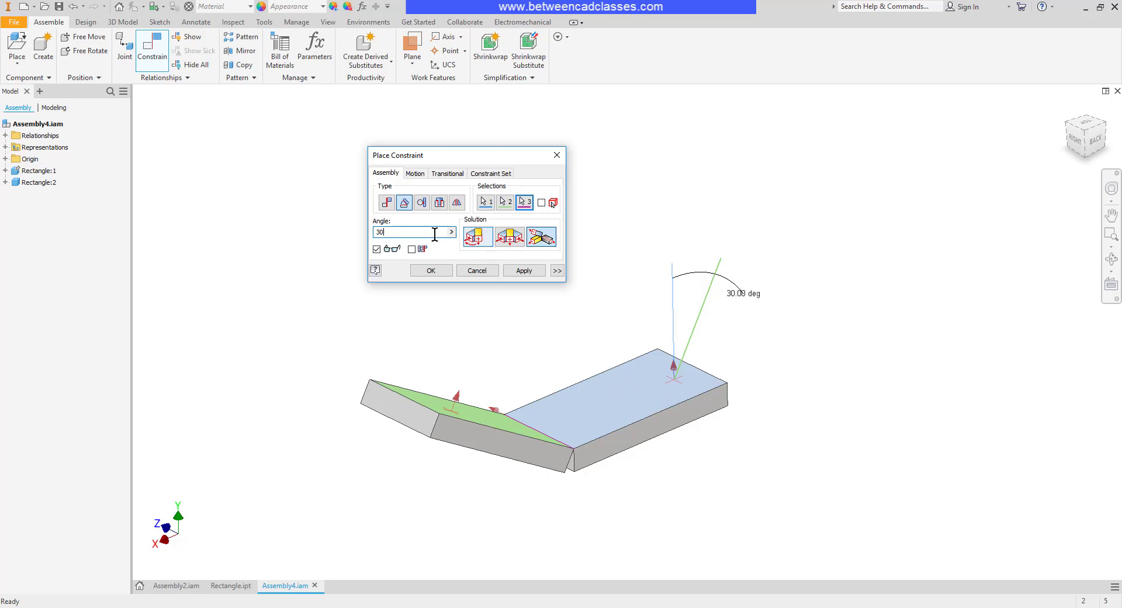
{"action": "double_click", "coordinate": [396, 232]}
{"action": "type", "text": "150"}
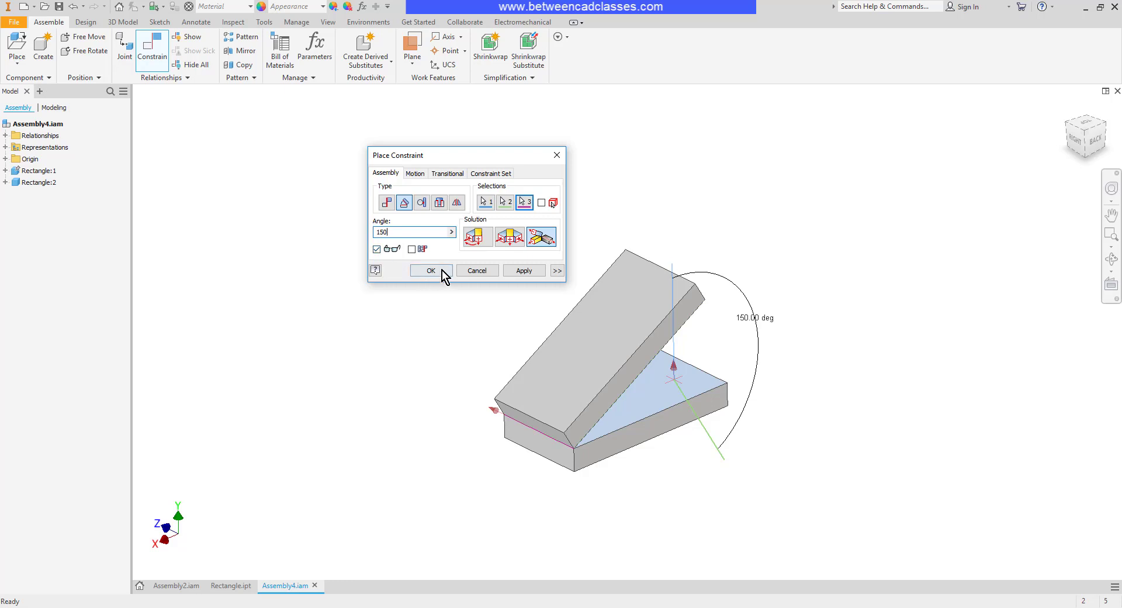
{"action": "left_click", "coordinate": [440, 270]}
Step: Orbit to inspect the angled blocks, then return to the isometric corner view
{"action": "left_click", "coordinate": [918, 262]}
{"action": "mouse_move", "coordinate": [863, 393]}
{"action": "middle_mouse_down", "text": "shift"}
{"action": "mouse_move", "coordinate": [805, 383]}
{"action": "mouse_move", "coordinate": [611, 308]}
{"action": "middle_mouse_up", "text": "shift"}
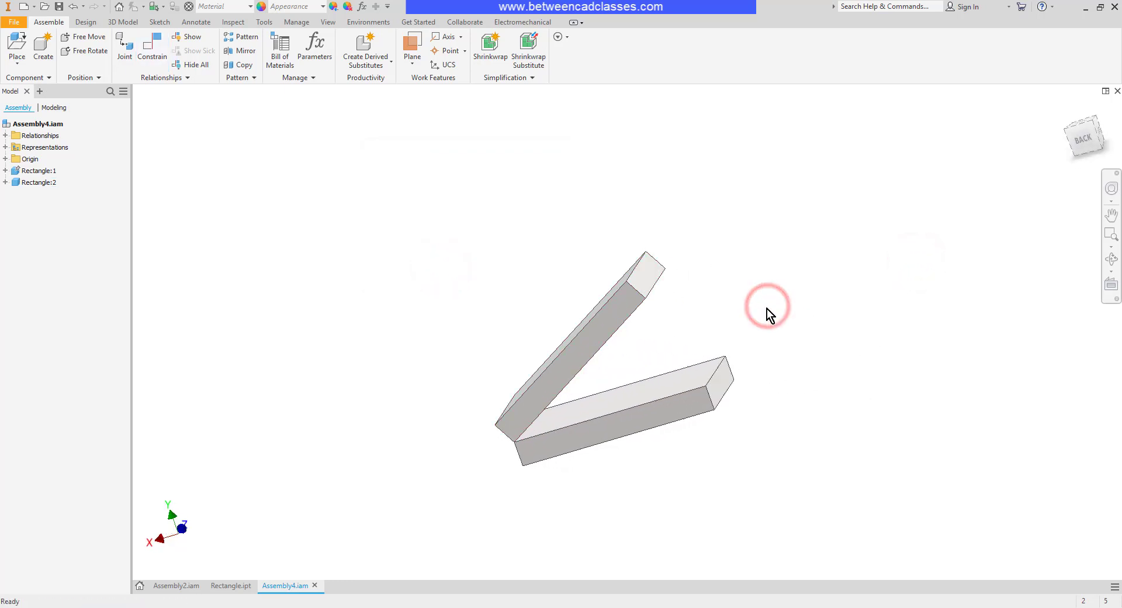
{"action": "left_click", "coordinate": [1068, 129]}
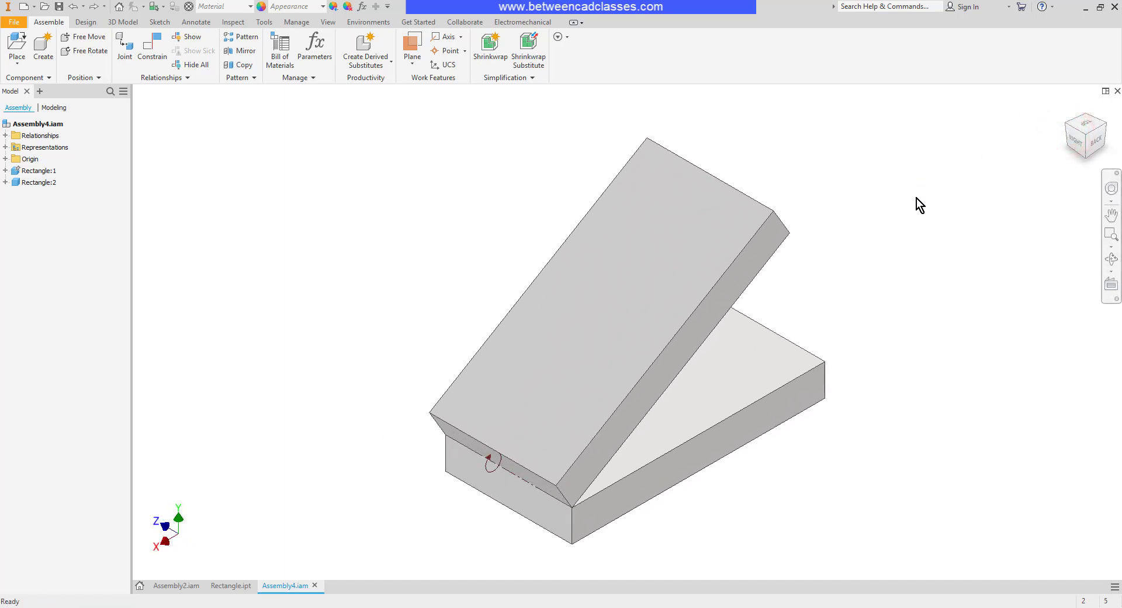
Step: Tilt the upper block steeper and start a Directed Angle constraint between the tilted and lower top faces
{"action": "left_click_drag", "start_coordinate": [771, 222], "coordinate": [731, 193]}
{"action": "left_click", "coordinate": [154, 44]}
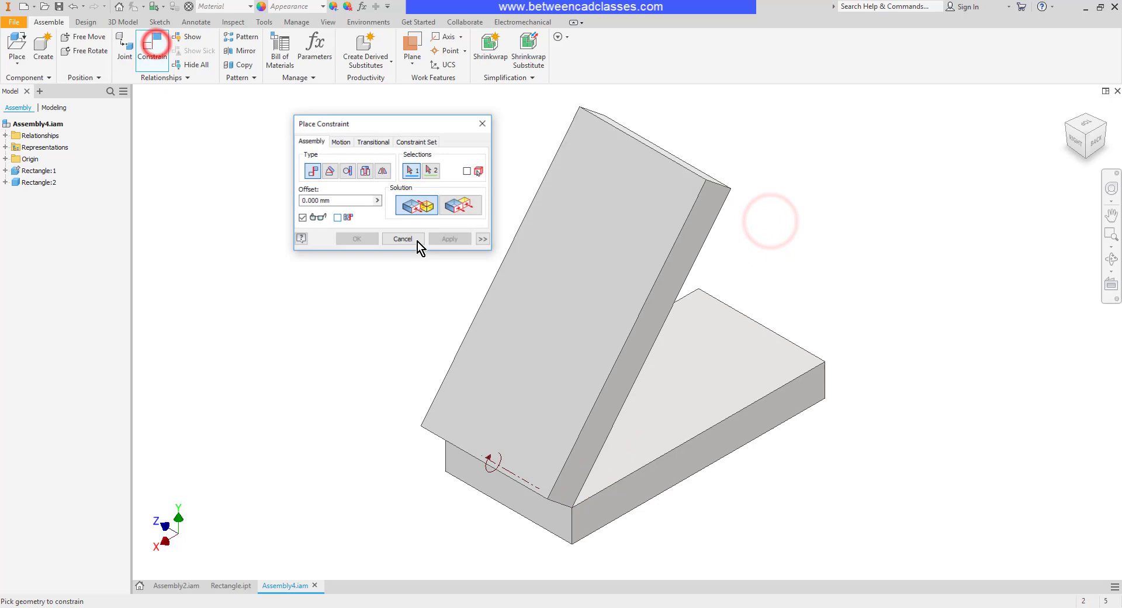
{"action": "left_click", "coordinate": [325, 172]}
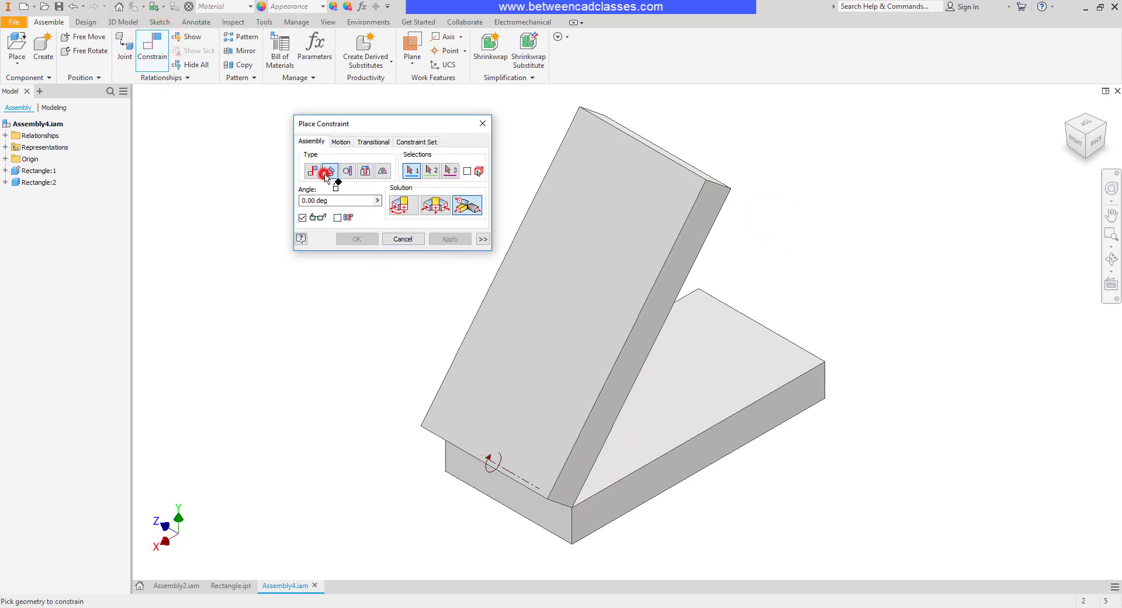
{"action": "left_click", "coordinate": [402, 206]}
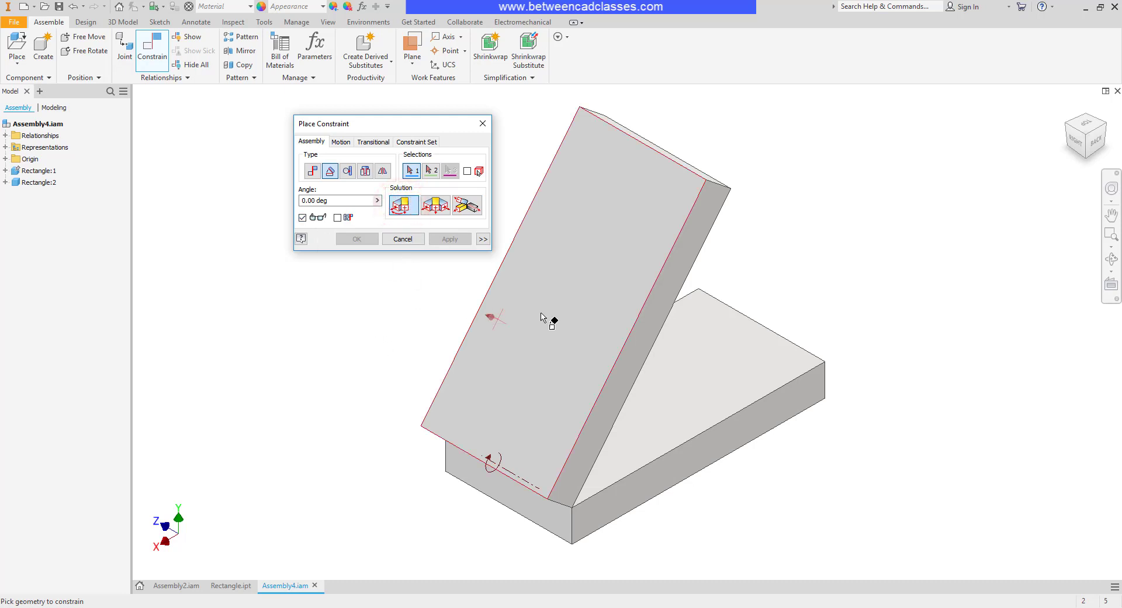
{"action": "left_click", "coordinate": [578, 322]}
{"action": "left_click", "coordinate": [704, 373]}
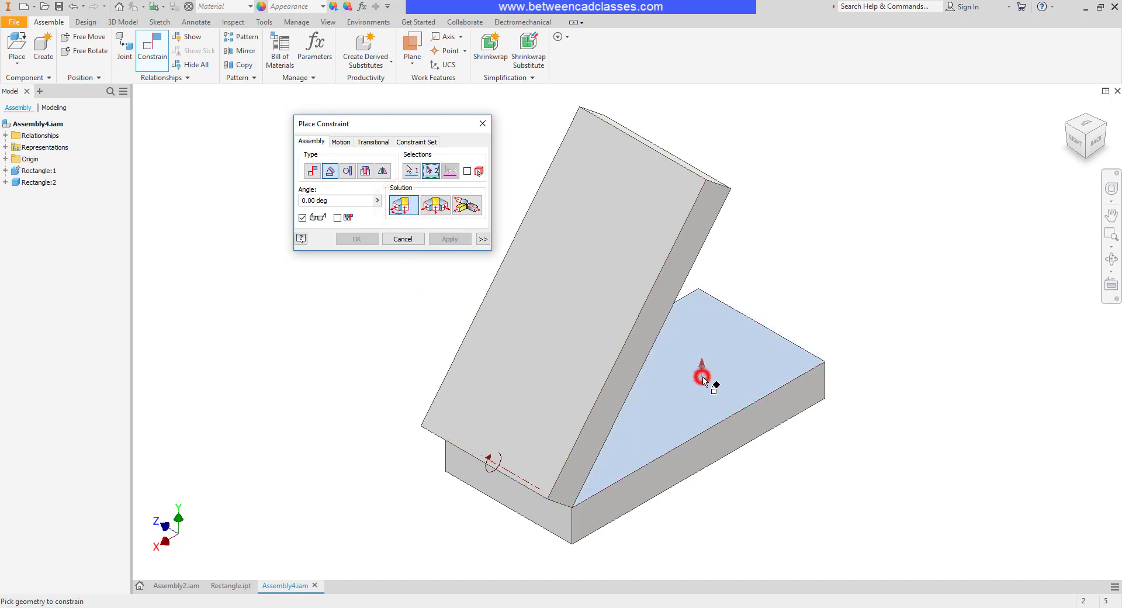
{"action": "left_click", "coordinate": [609, 220]}
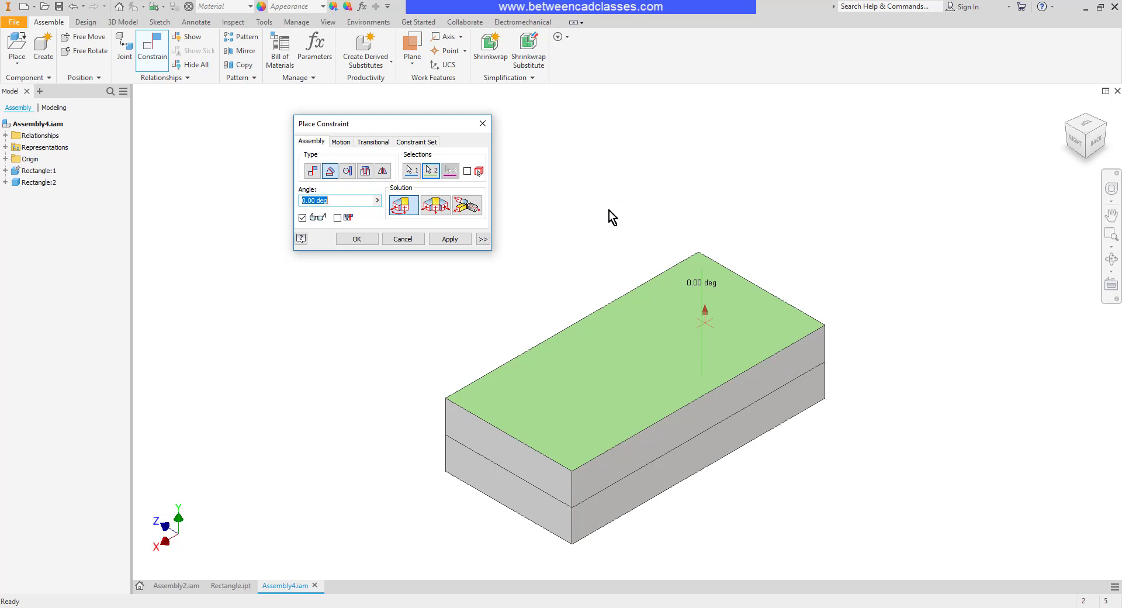
Step: Apply the directed angle at -30 degrees, then select and deselect the upper block
{"action": "type", "text": "30"}
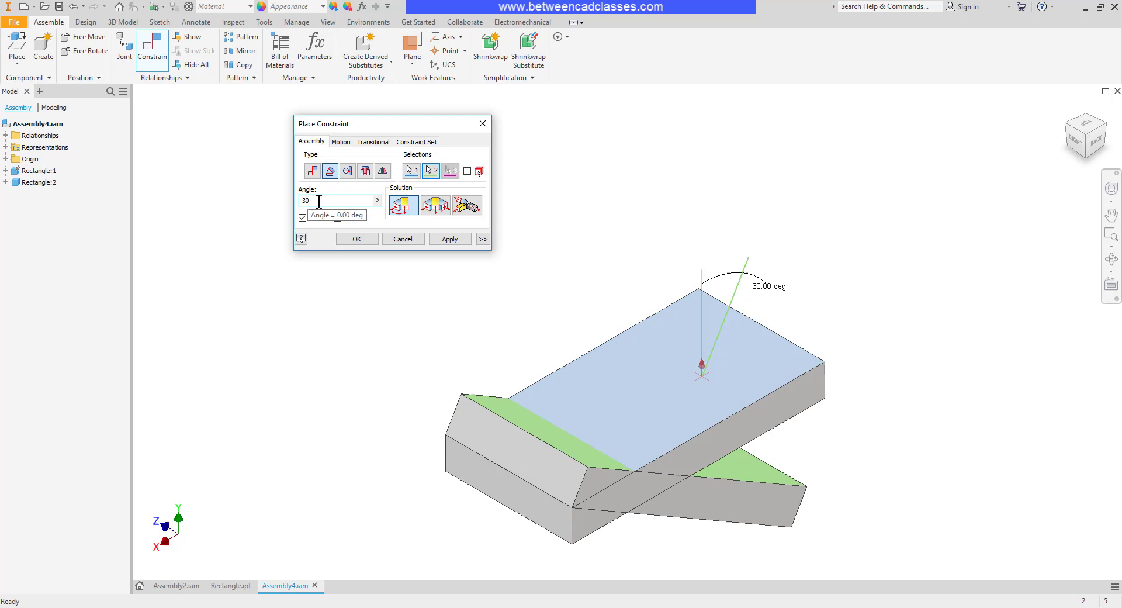
{"action": "key", "text": "BackSpace"}
{"action": "key", "text": "BackSpace"}
{"action": "type", "text": "-"}
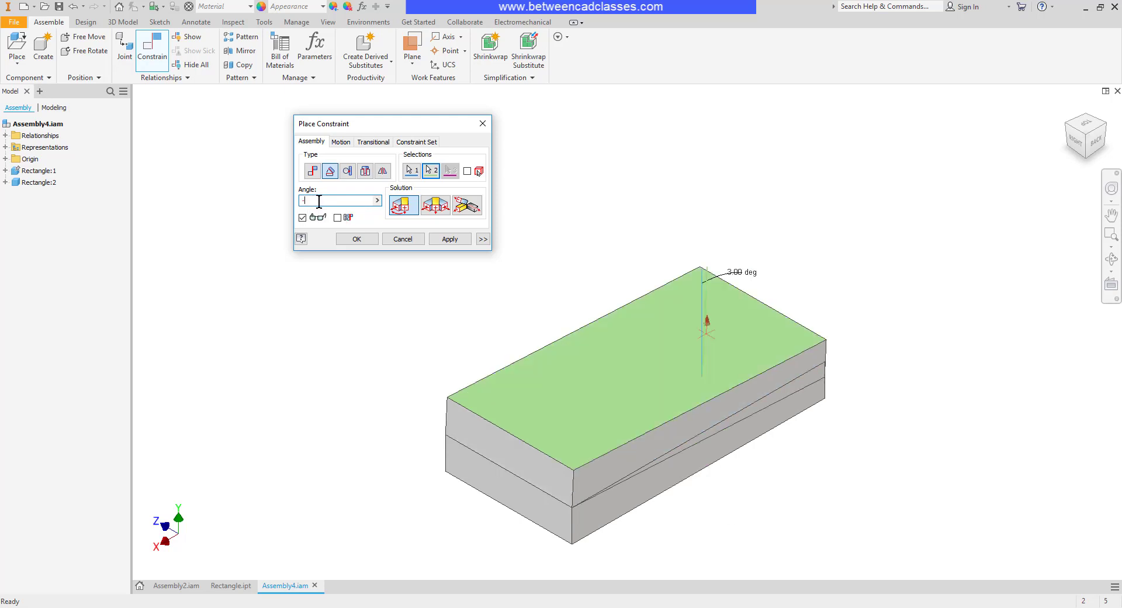
{"action": "type", "text": "0"}
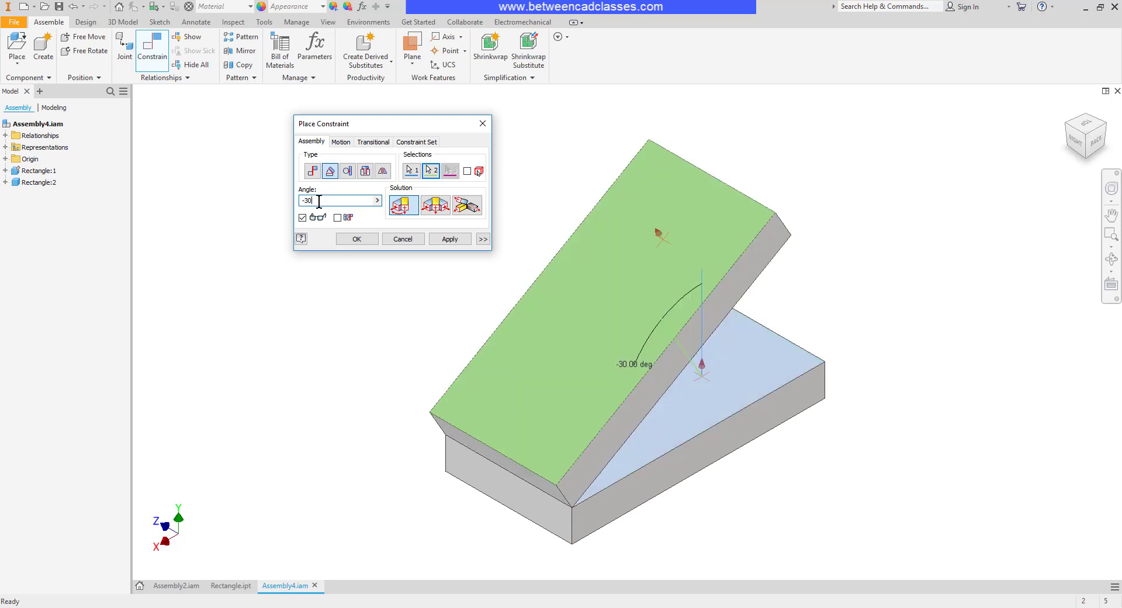
{"action": "left_click", "coordinate": [362, 239]}
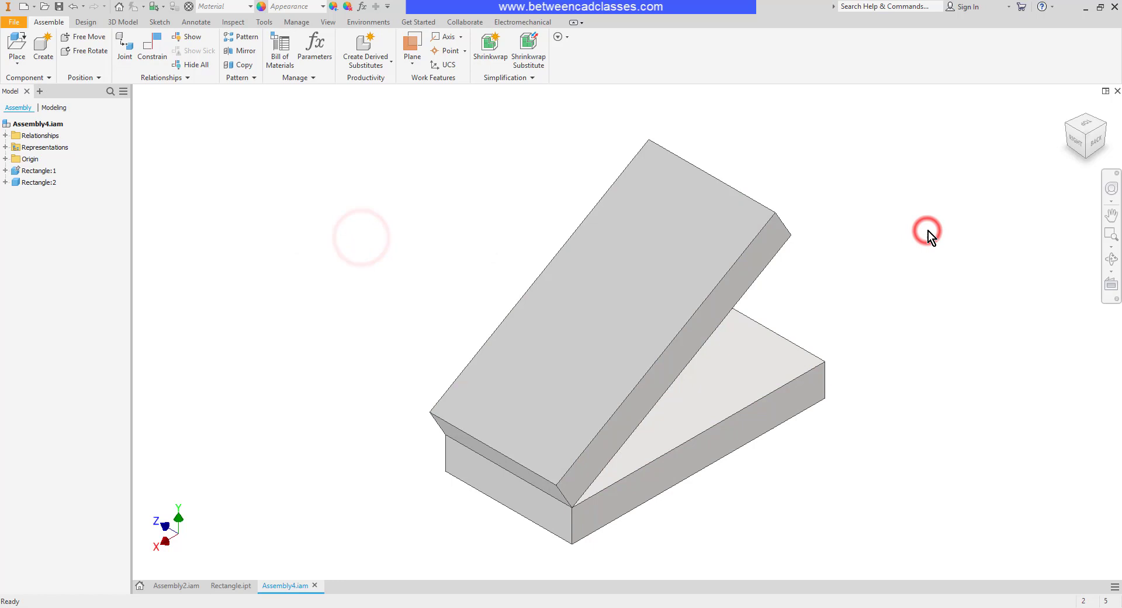
{"action": "left_click", "coordinate": [935, 275]}
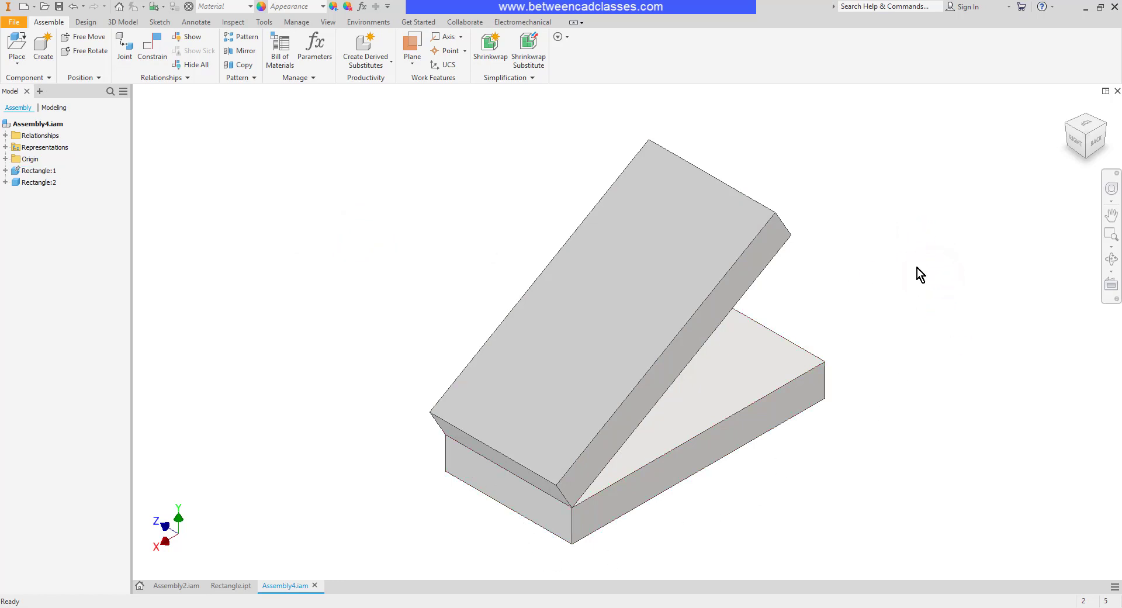
{"action": "left_click", "coordinate": [771, 238]}
{"action": "left_click", "coordinate": [886, 213]}
Step: Switch to Assembly2 and mate the nut's hole axis to the bolt's axis
{"action": "key", "text": "ctrl+Tab"}
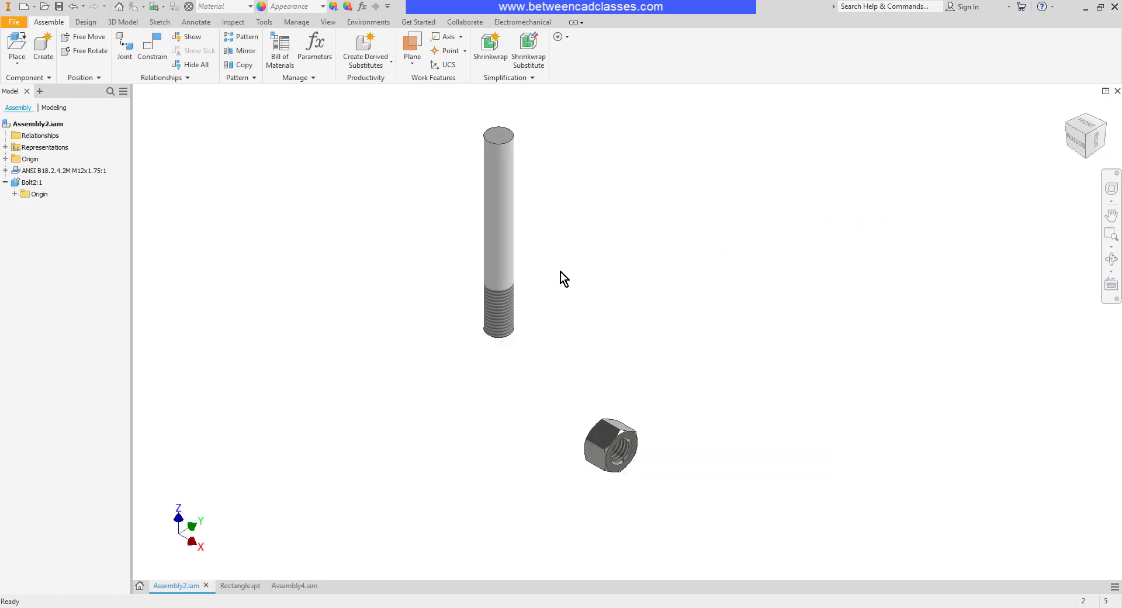
{"action": "left_click", "coordinate": [509, 198]}
{"action": "left_click", "coordinate": [153, 45]}
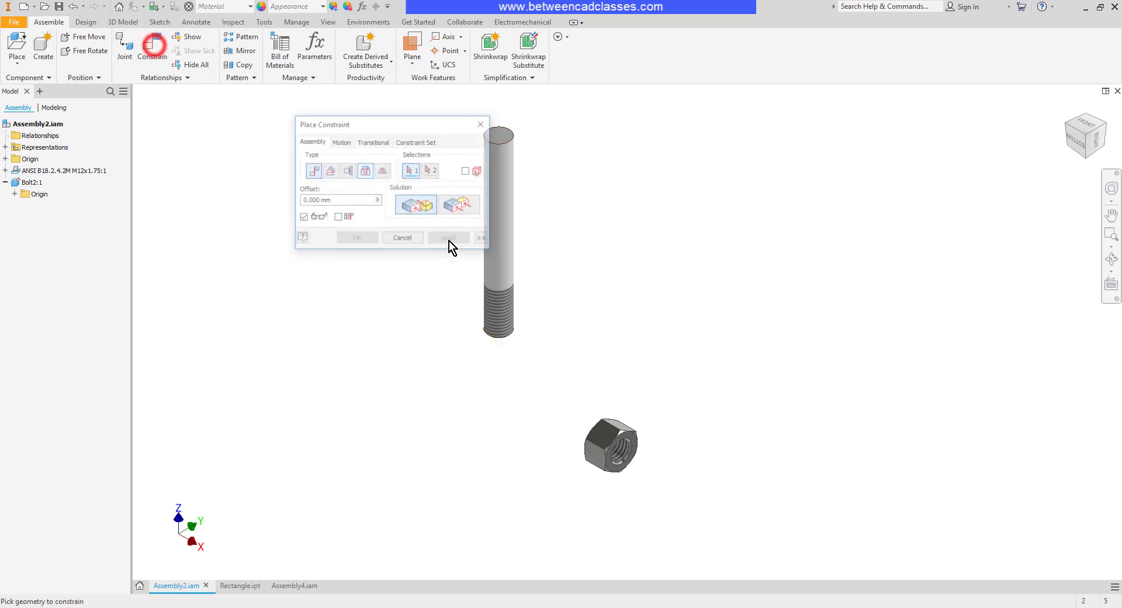
{"action": "left_click", "coordinate": [513, 263]}
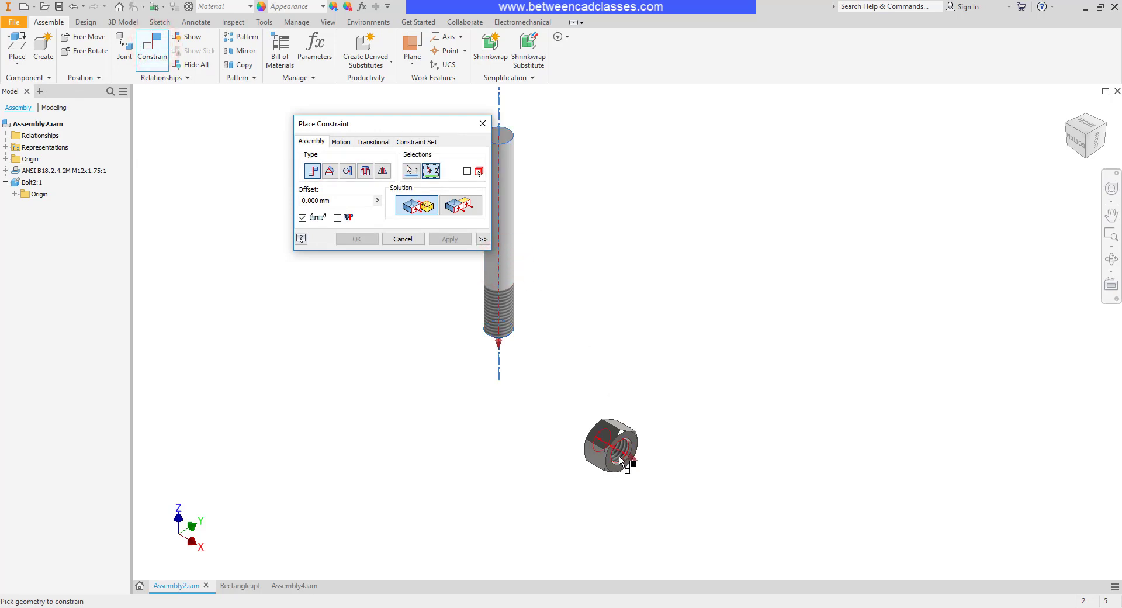
{"action": "left_click", "coordinate": [620, 460]}
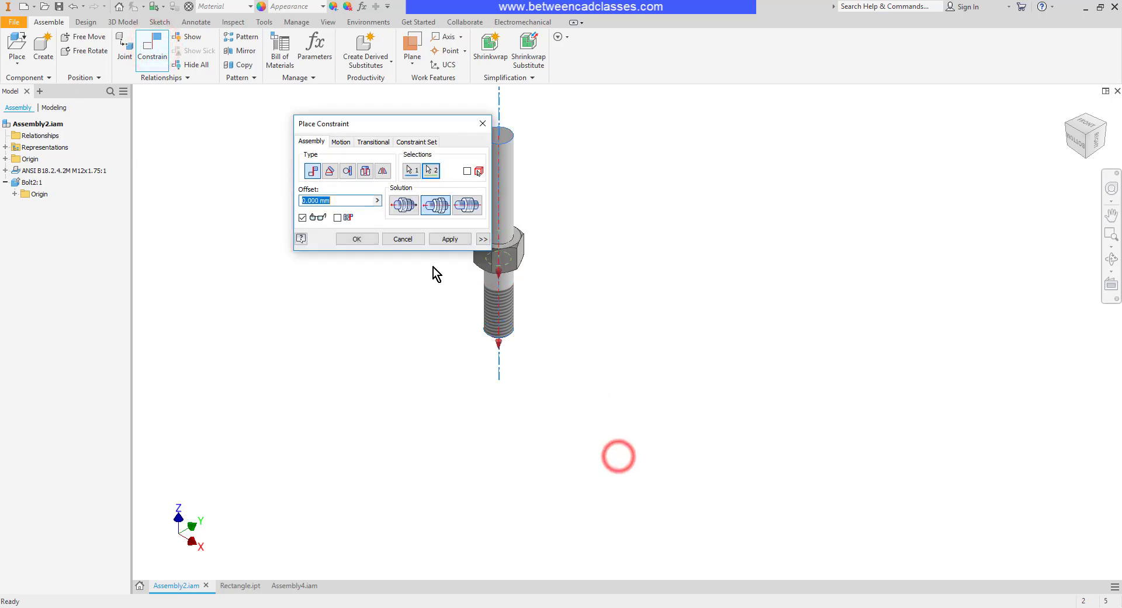
{"action": "left_click", "coordinate": [446, 240]}
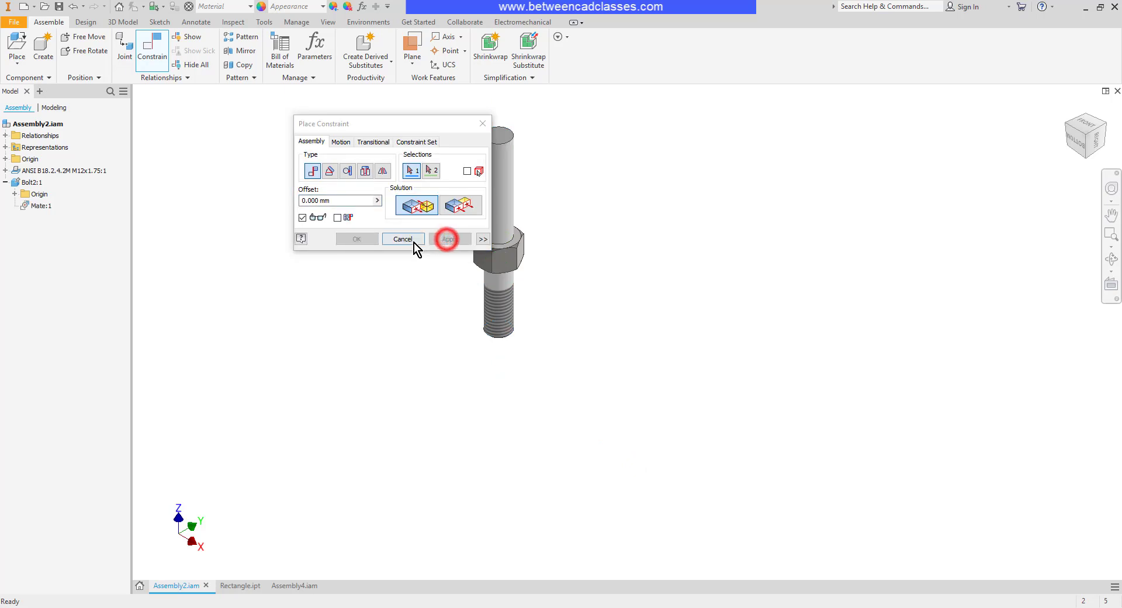
{"action": "left_click", "coordinate": [404, 238]}
Step: Drag the nut along the bolt to its threaded lower end, adjusting the view
{"action": "left_click_drag", "start_coordinate": [514, 259], "coordinate": [594, 163]}
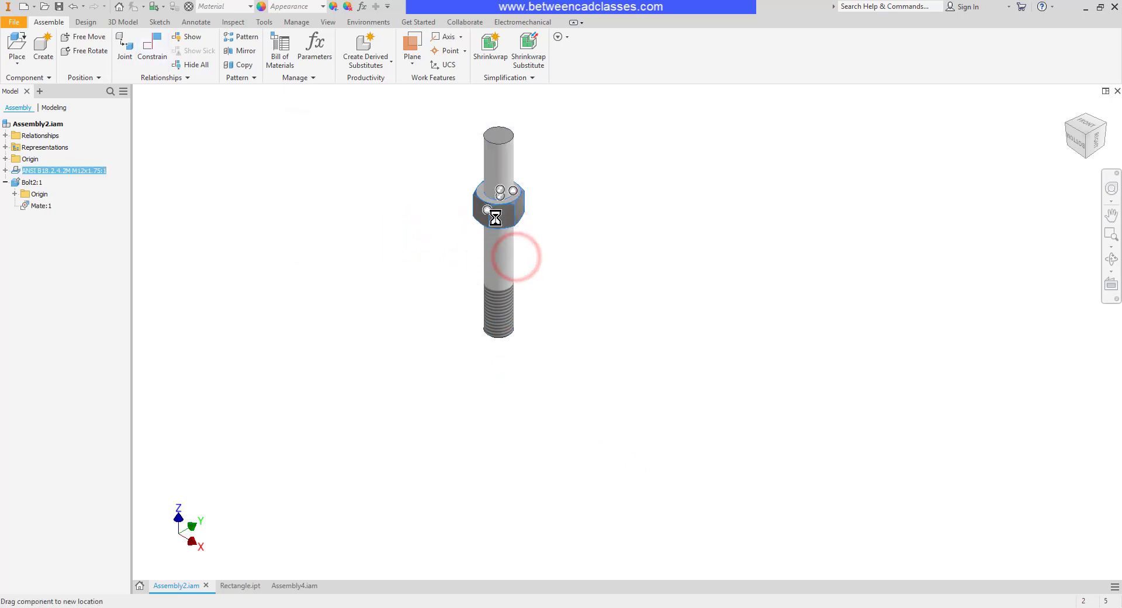
{"action": "left_click", "coordinate": [595, 163]}
{"action": "scroll", "coordinate": [535, 160], "scroll_direction": "up", "scroll_amount": 1}
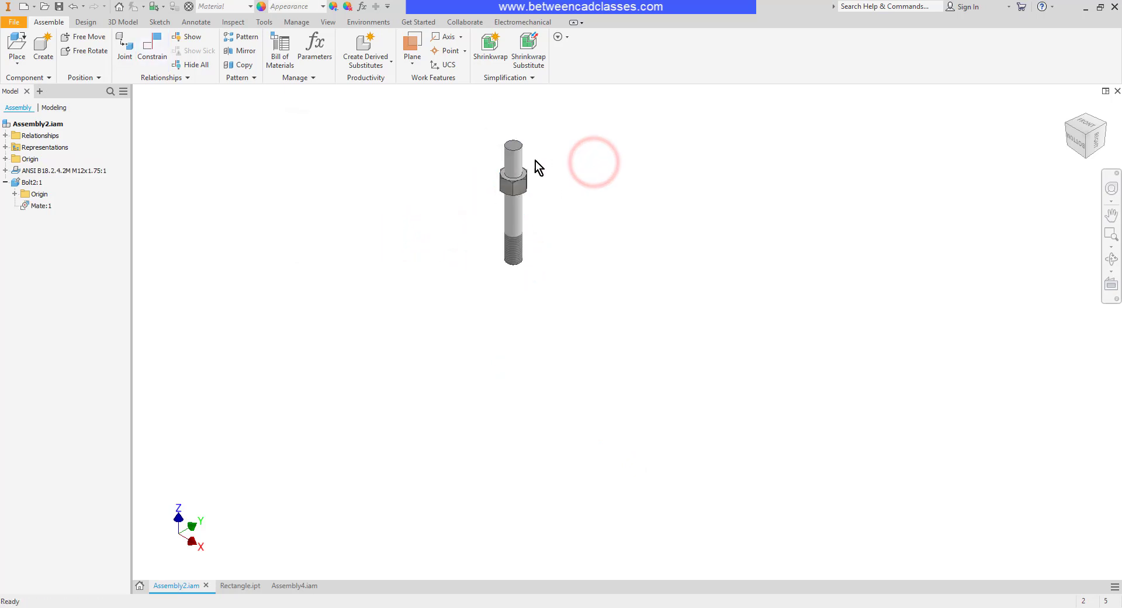
{"action": "scroll", "coordinate": [532, 172], "scroll_direction": "down", "scroll_amount": 3}
{"action": "scroll", "coordinate": [532, 193], "scroll_direction": "down", "scroll_amount": 3}
{"action": "left_click_drag", "start_coordinate": [510, 226], "coordinate": [567, 224]}
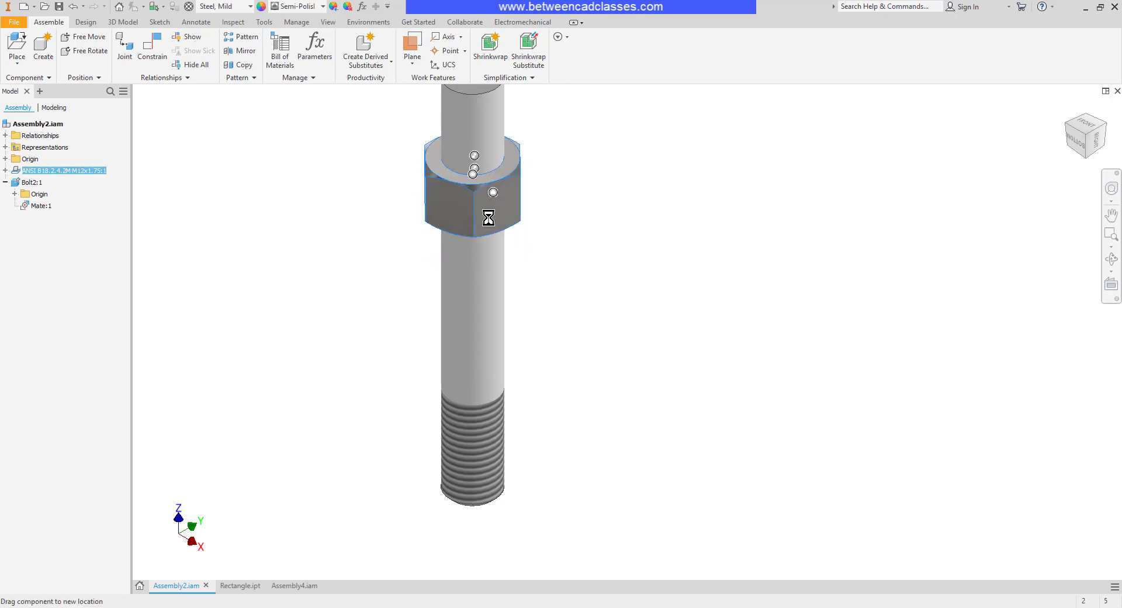
{"action": "left_click_drag", "start_coordinate": [567, 224], "coordinate": [571, 200]}
{"action": "middle_click_drag", "start_coordinate": [571, 199], "coordinate": [640, 251]}
{"action": "mouse_move", "coordinate": [523, 257]}
{"action": "left_mouse_down"}
{"action": "mouse_move", "coordinate": [522, 197]}
{"action": "mouse_move", "coordinate": [529, 515]}
{"action": "left_mouse_up"}
{"action": "left_click", "coordinate": [659, 188]}
{"action": "middle_click_drag", "start_coordinate": [657, 497], "coordinate": [606, 344], "text": "shift"}
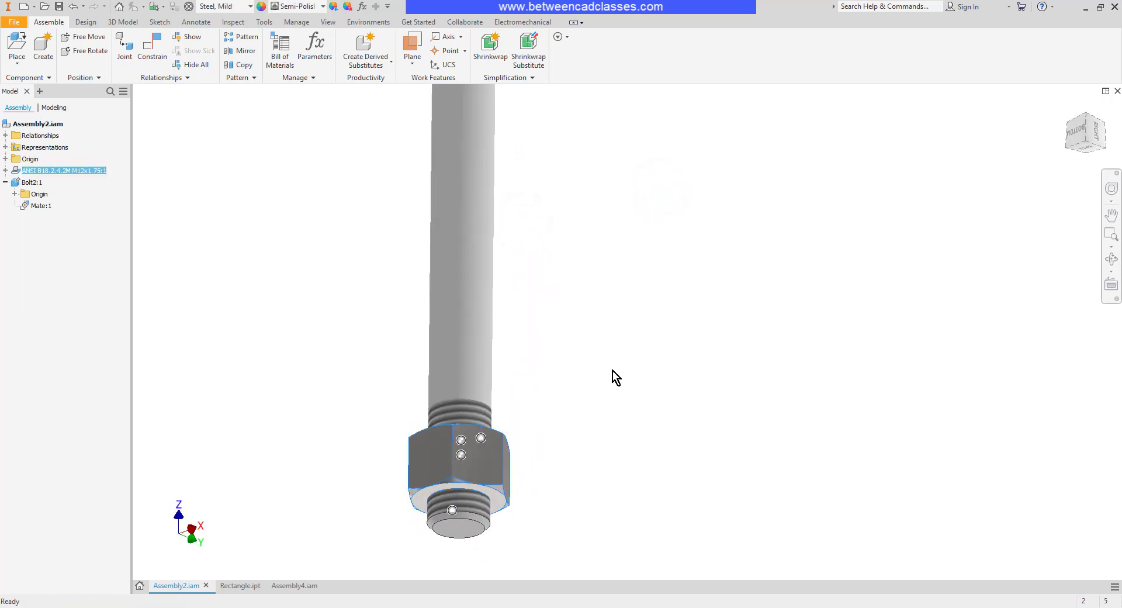
{"action": "left_click", "coordinate": [607, 342]}
Step: Flush the nut's face with the bolt's end face at a -5 mm offset
{"action": "left_click", "coordinate": [153, 46]}
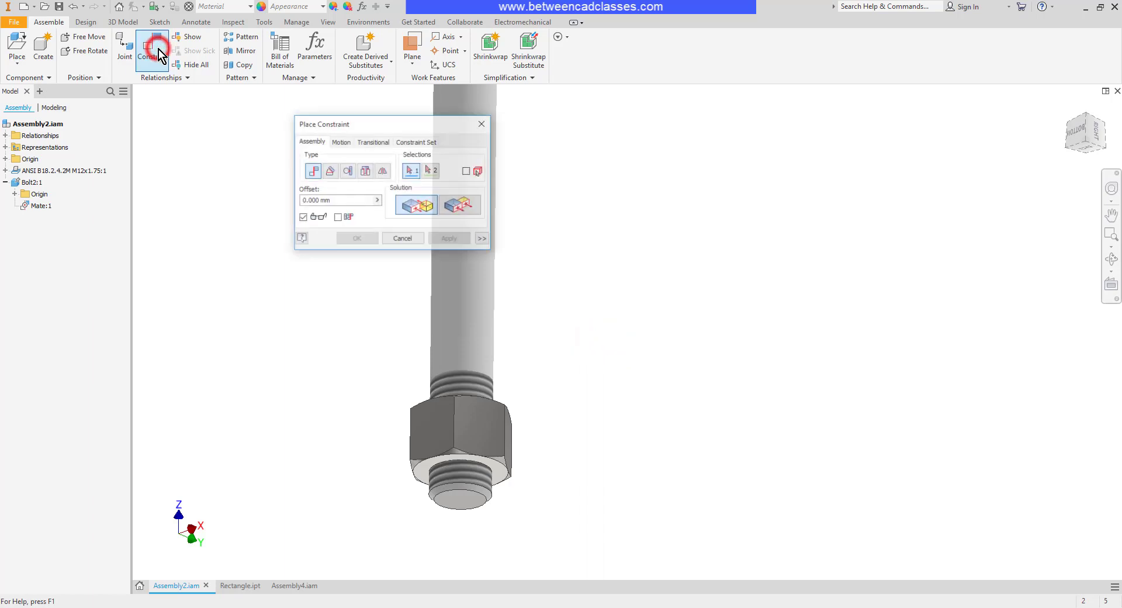
{"action": "left_click", "coordinate": [462, 208]}
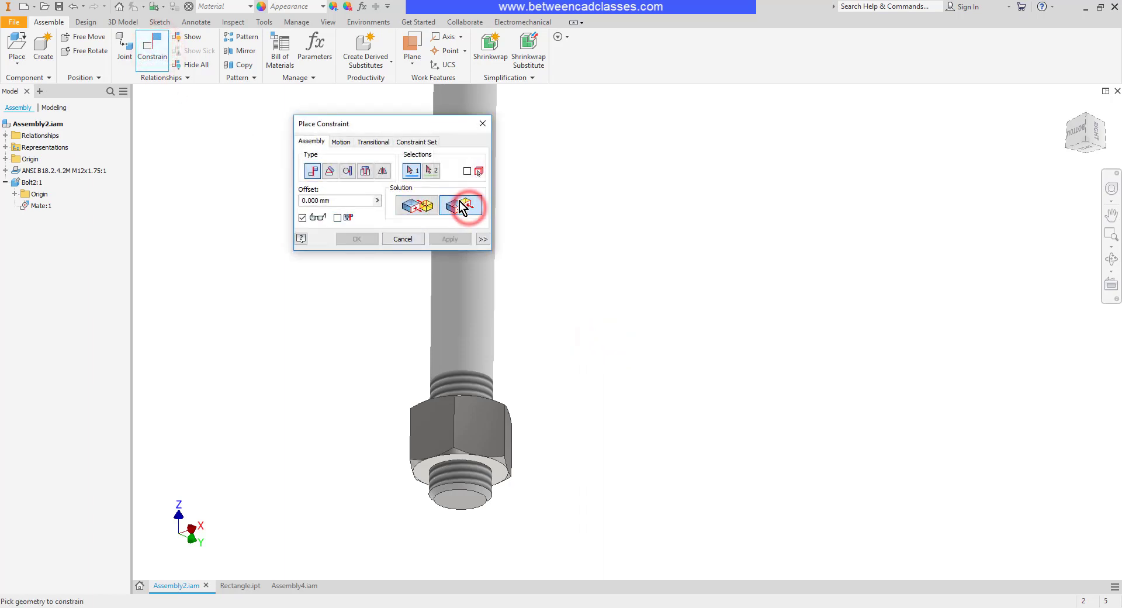
{"action": "left_click", "coordinate": [463, 496]}
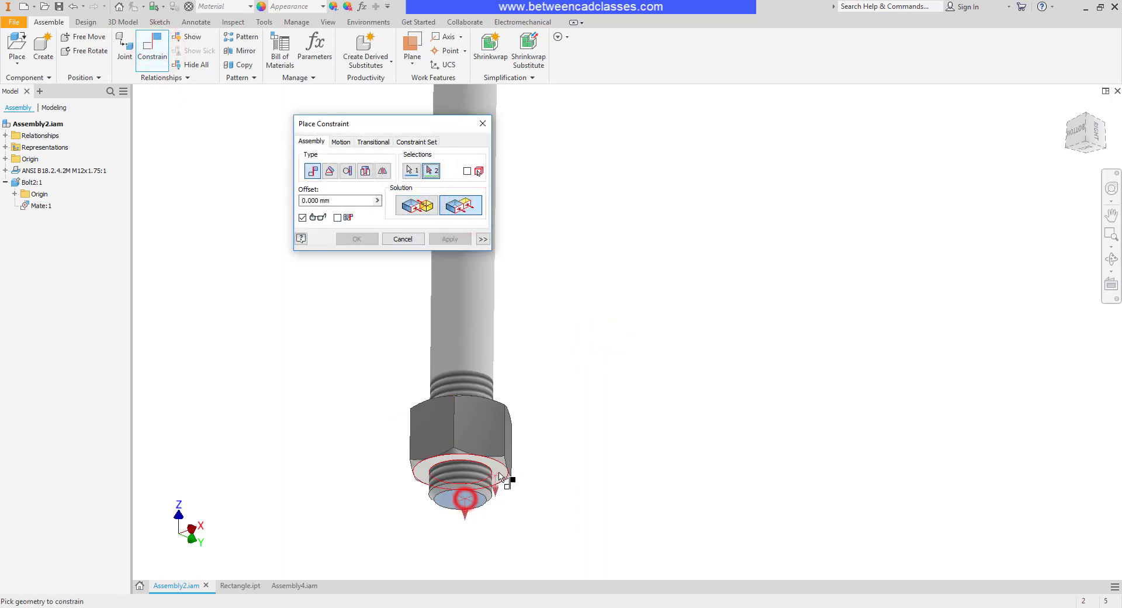
{"action": "left_click", "coordinate": [498, 469]}
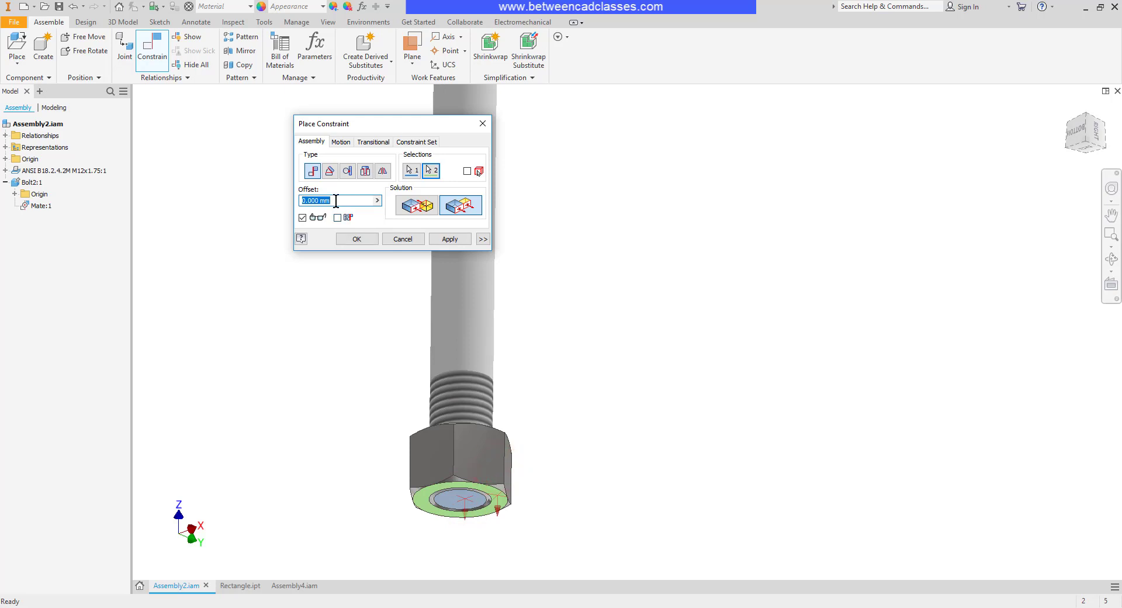
{"action": "type", "text": "5"}
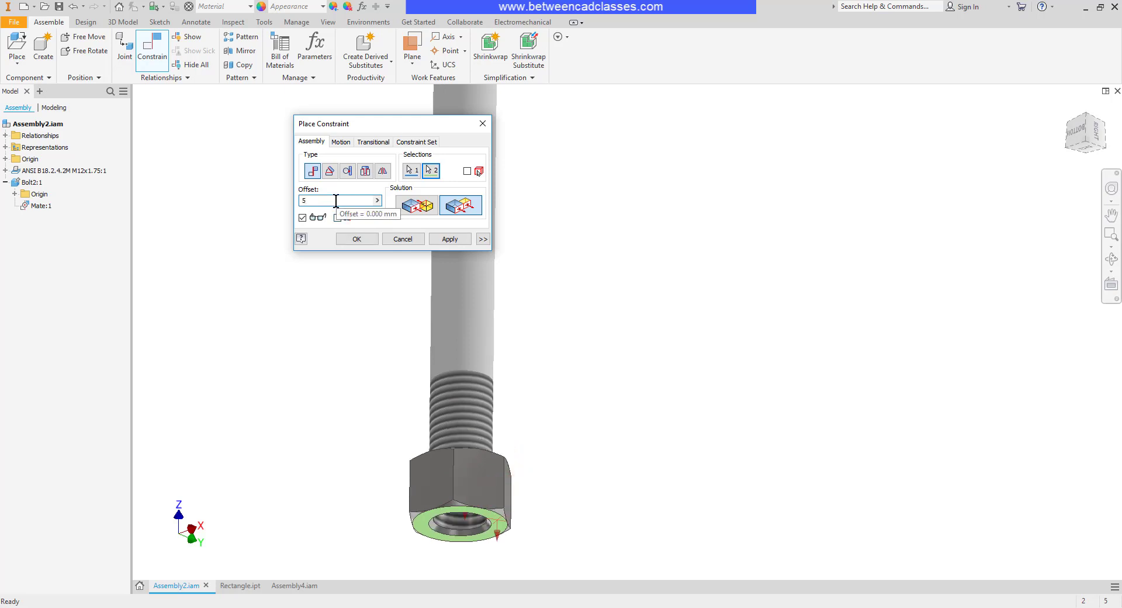
{"action": "key", "text": "BackSpace"}
{"action": "type", "text": "-"}
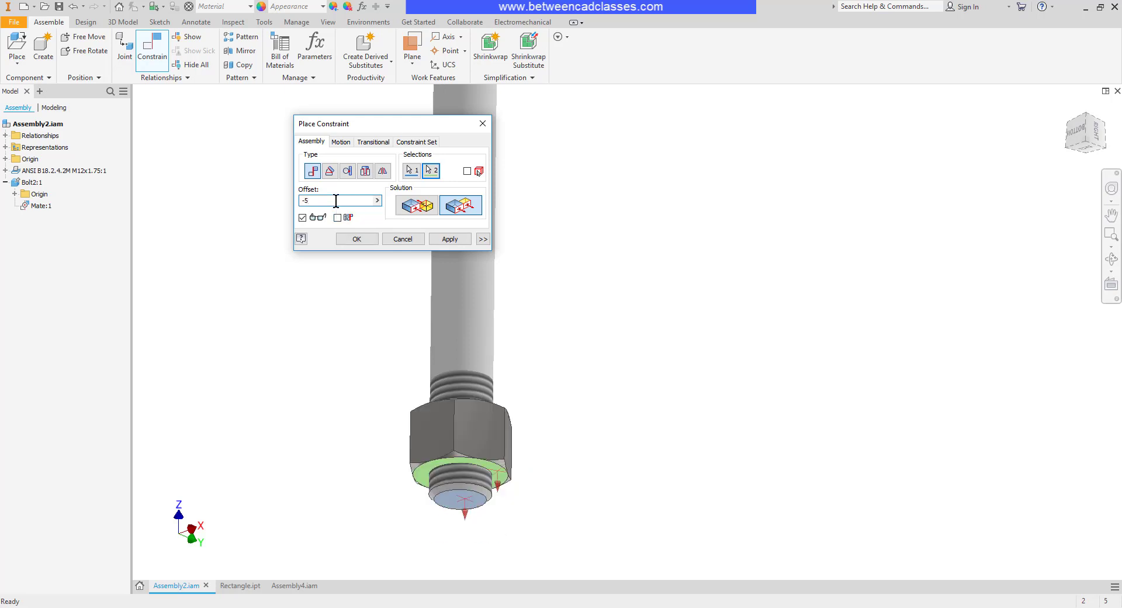
{"action": "left_click", "coordinate": [360, 240]}
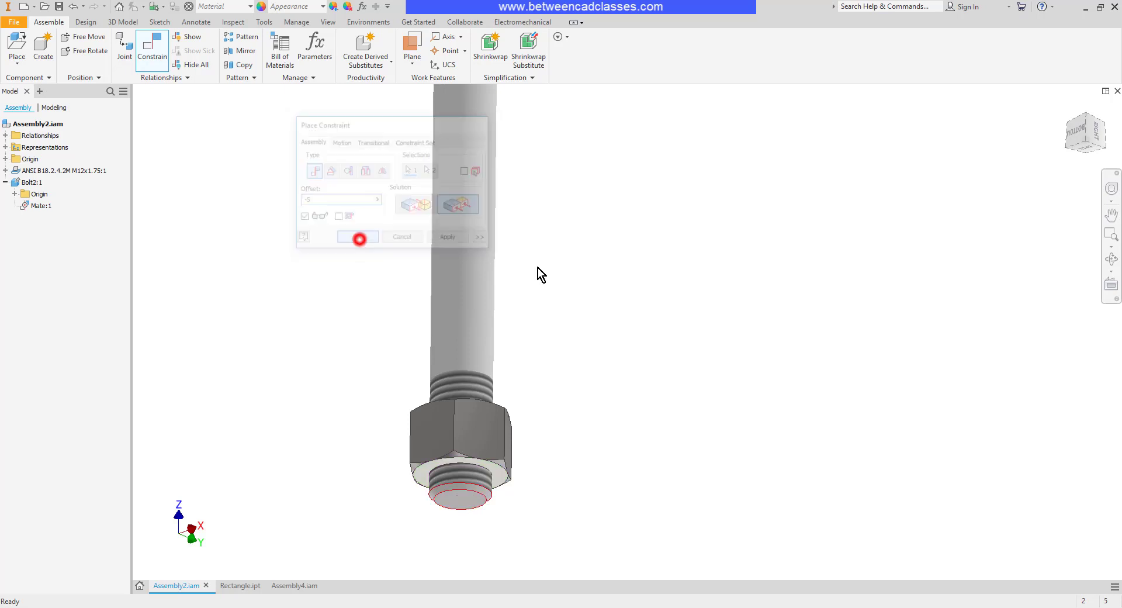
Step: Rotate the nut about the bolt axis, then orbit to a side view
{"action": "left_click", "coordinate": [456, 445]}
{"action": "left_click_drag", "start_coordinate": [537, 467], "coordinate": [419, 451]}
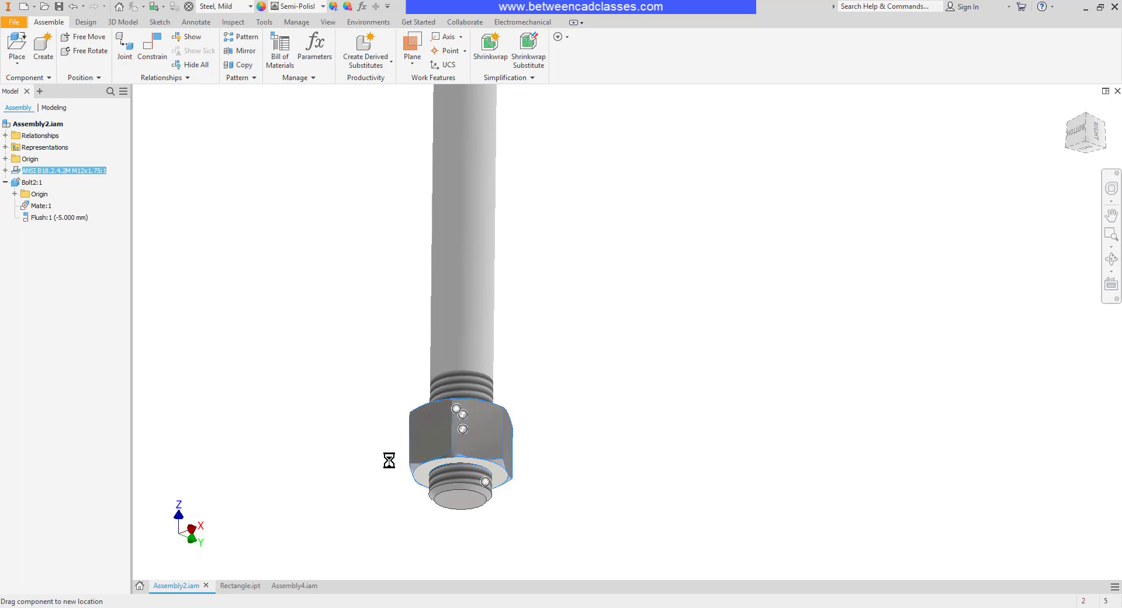
{"action": "left_click_drag", "start_coordinate": [418, 451], "coordinate": [401, 466]}
{"action": "left_click", "coordinate": [602, 324]}
{"action": "mouse_move", "coordinate": [603, 323]}
{"action": "middle_mouse_down", "text": "shift"}
{"action": "mouse_move", "coordinate": [608, 333]}
{"action": "mouse_move", "coordinate": [639, 236]}
{"action": "mouse_move", "coordinate": [609, 273]}
{"action": "middle_mouse_up", "text": "shift"}
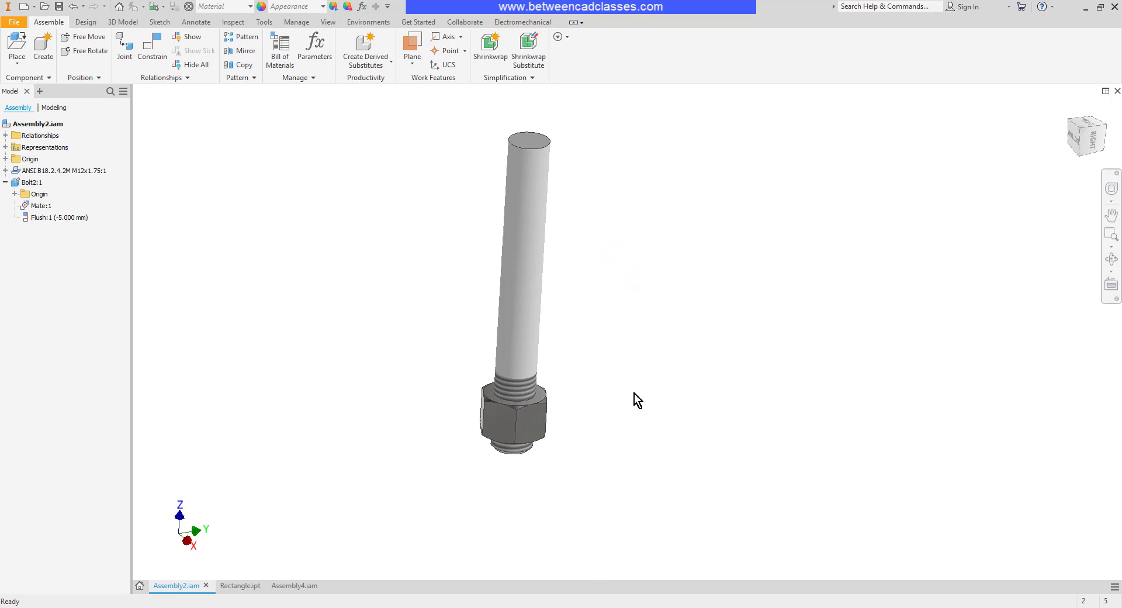
Step: Expand the Origin folders of Bolt2 and the ANSI nut, then start a new constraint
{"action": "left_click", "coordinate": [14, 193]}
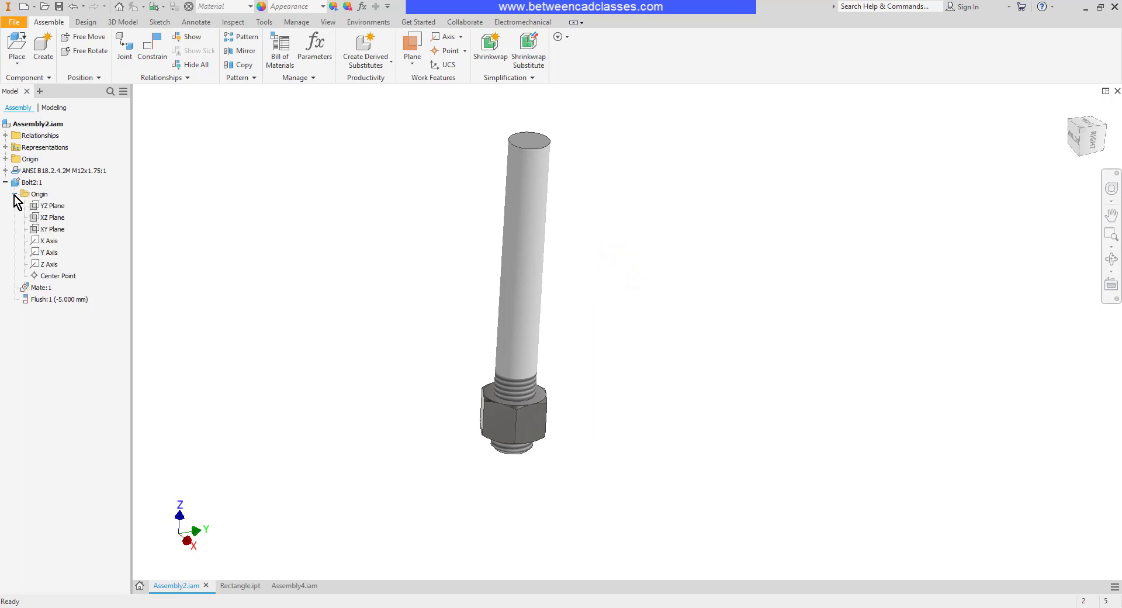
{"action": "left_click", "coordinate": [14, 193]}
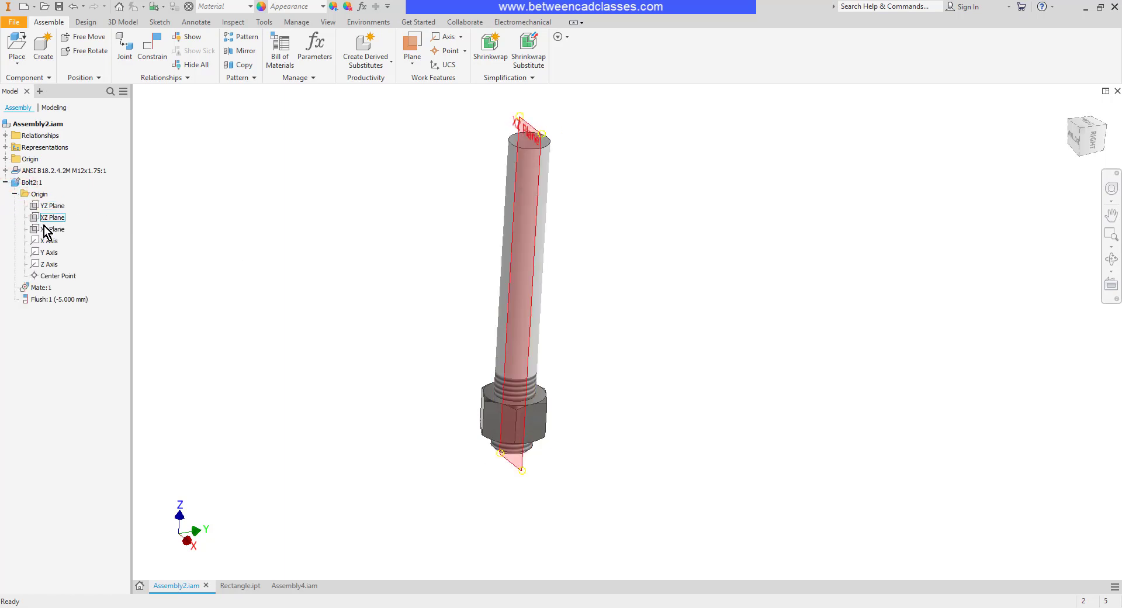
{"action": "left_click", "coordinate": [5, 170]}
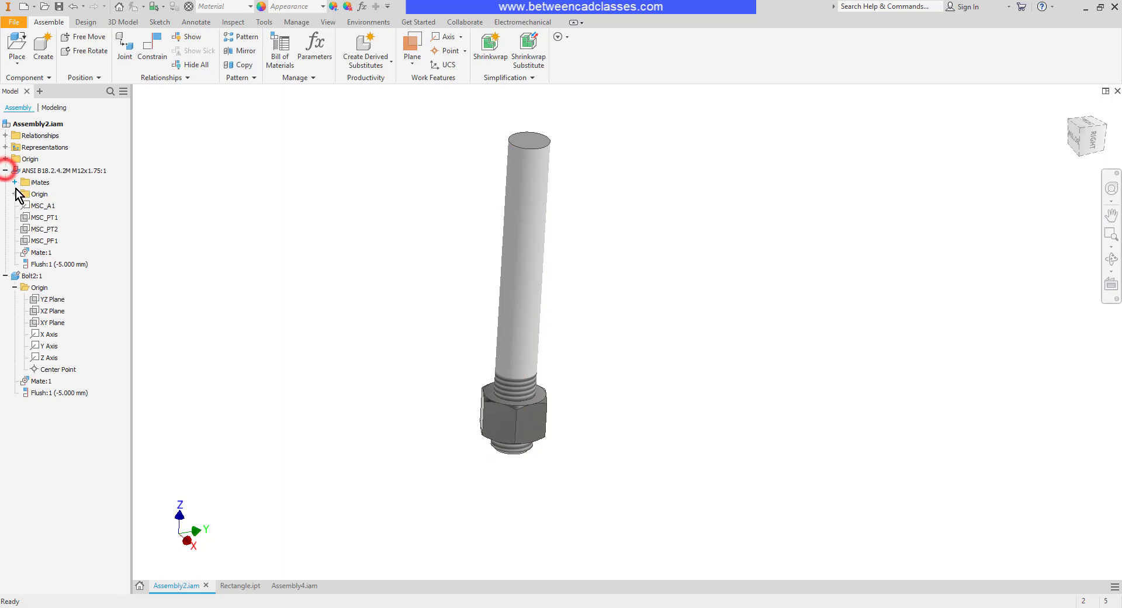
{"action": "left_click", "coordinate": [14, 193]}
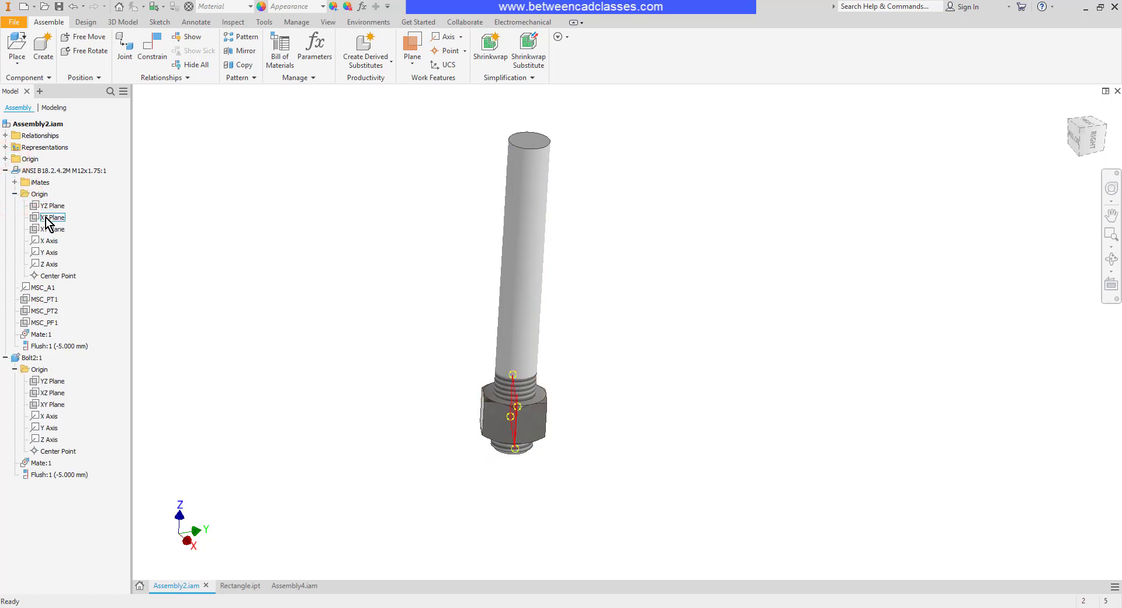
{"action": "left_click", "coordinate": [265, 263]}
{"action": "left_click", "coordinate": [157, 50]}
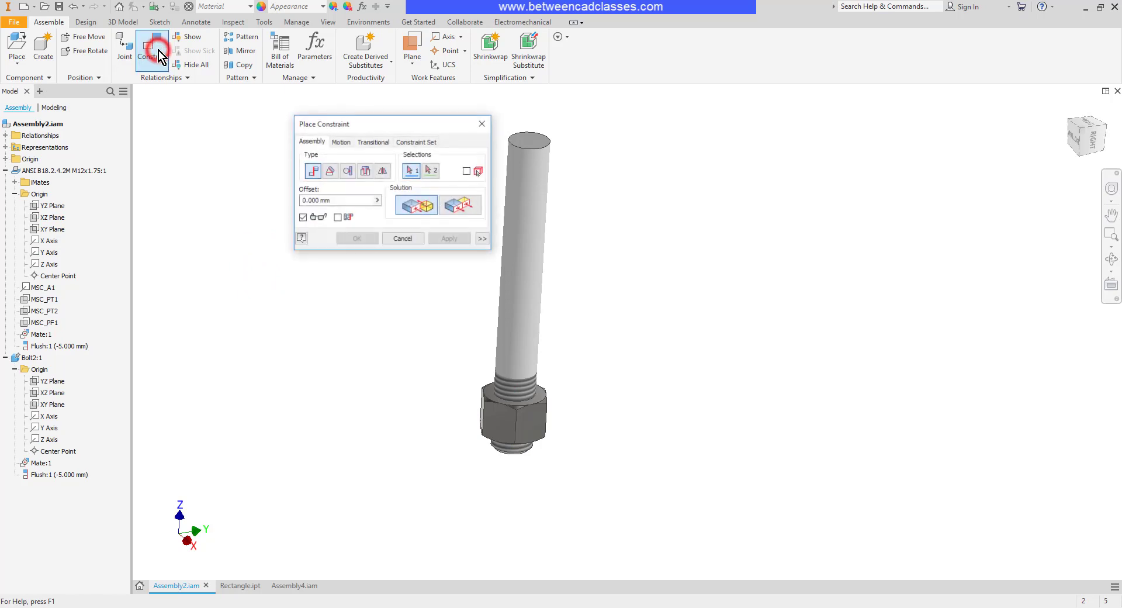
Step: Set up a 90° Angle constraint between the nut's and bolt's XZ Planes, then cancel it unapplied
{"action": "left_click", "coordinate": [52, 218]}
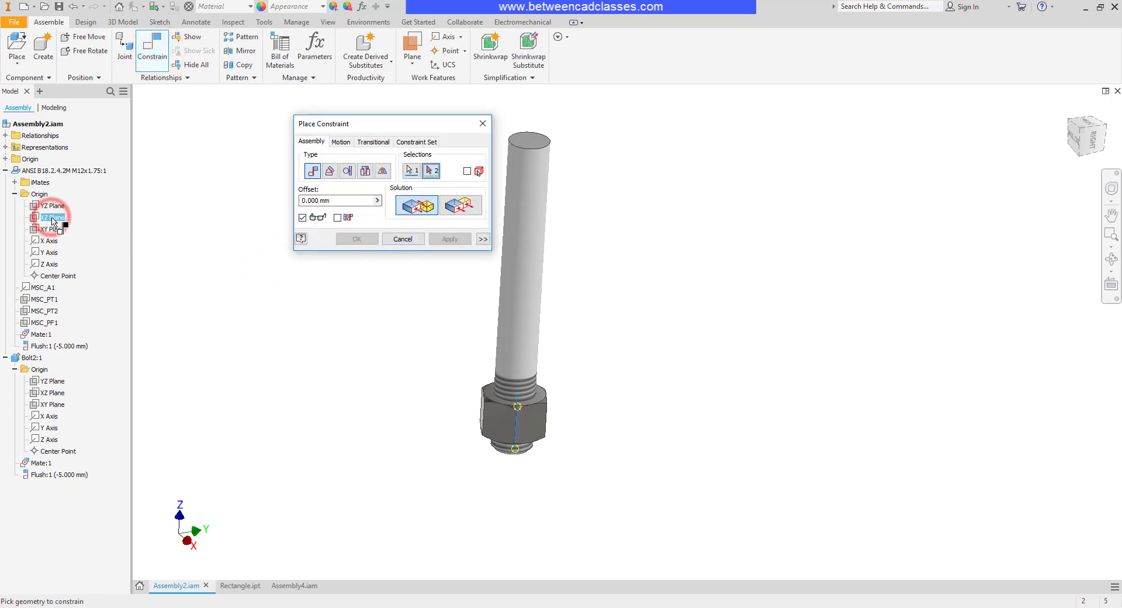
{"action": "left_click", "coordinate": [51, 393]}
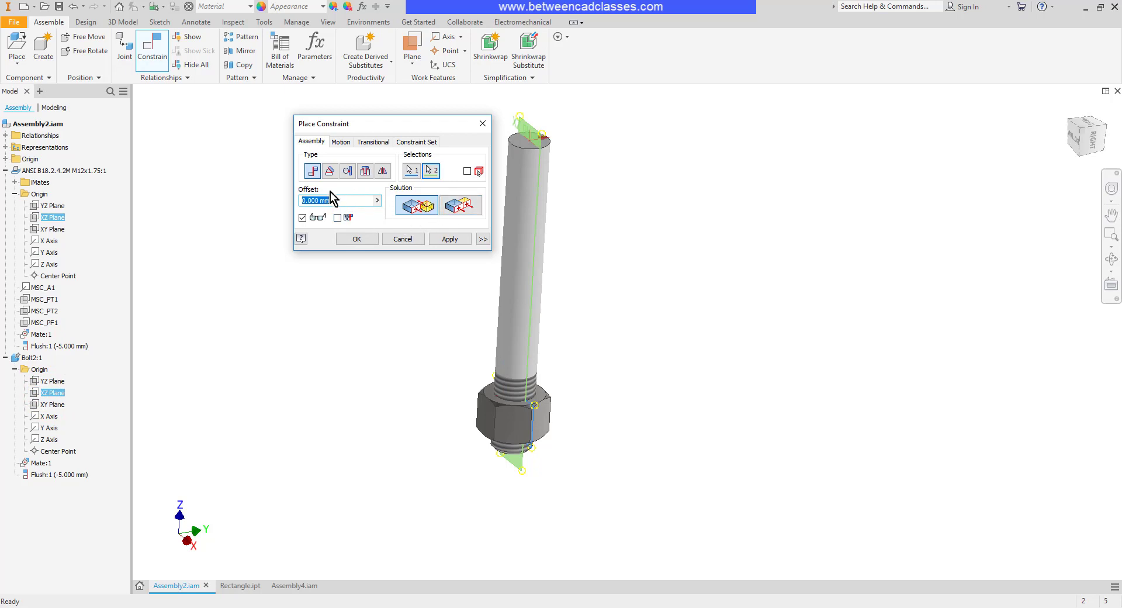
{"action": "left_click", "coordinate": [329, 171]}
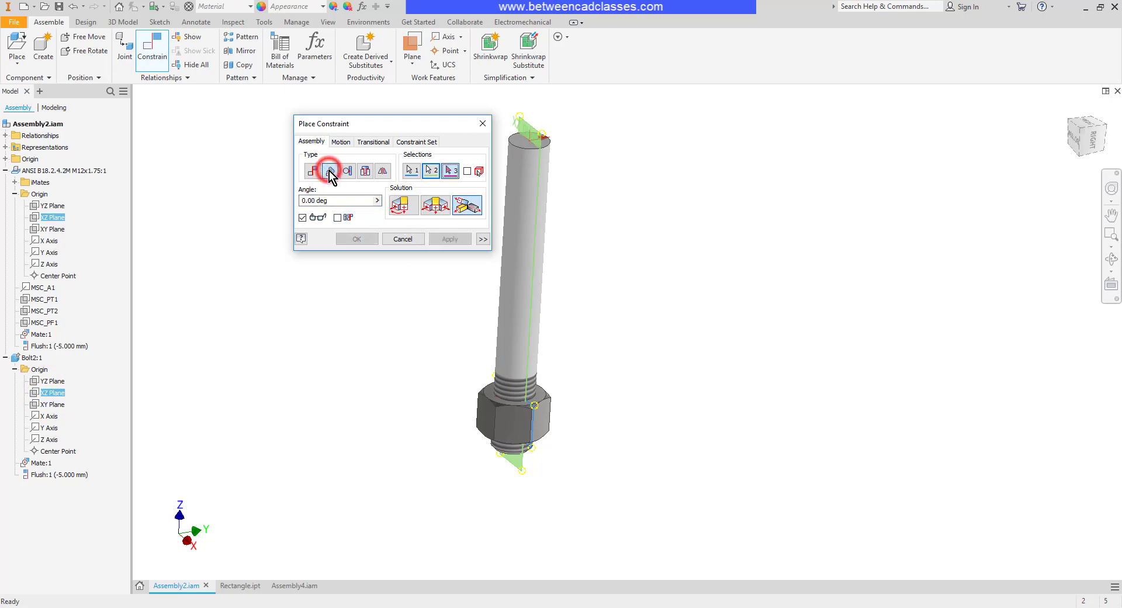
{"action": "left_click", "coordinate": [332, 200]}
{"action": "type", "text": "90"}
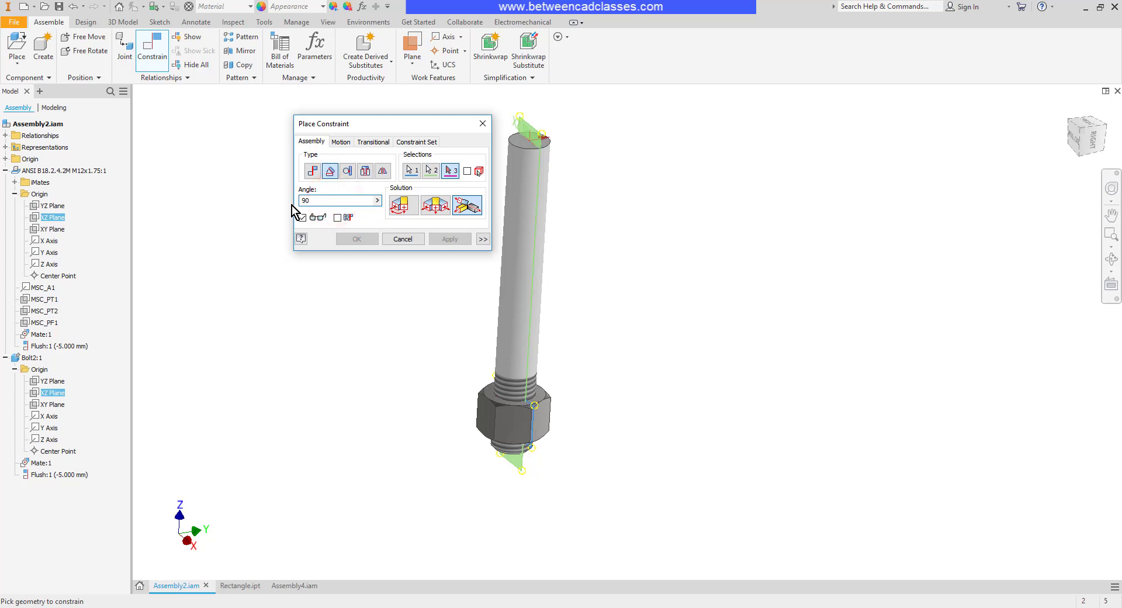
{"action": "left_click", "coordinate": [410, 240]}
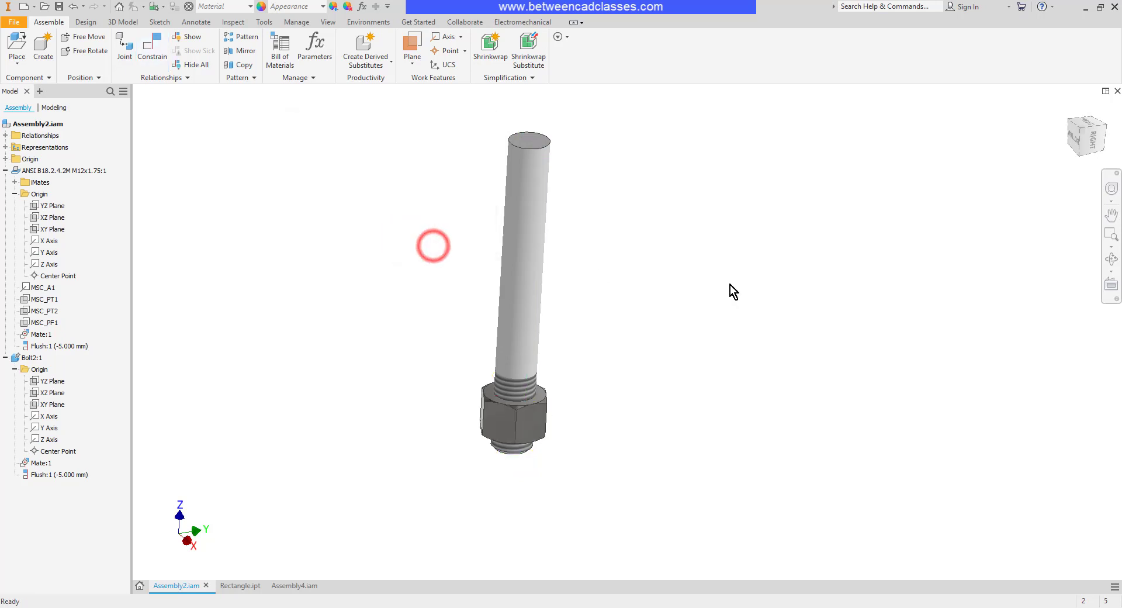